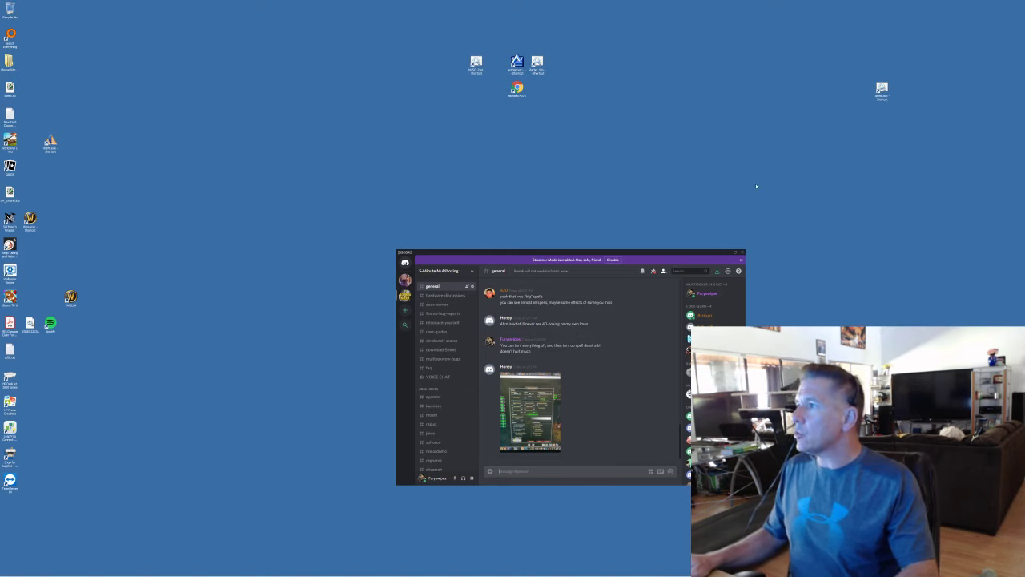
Step: Minimize Discord so HotkeyNet sits beside the second computer's TeamViewer view
left_click(726, 252)
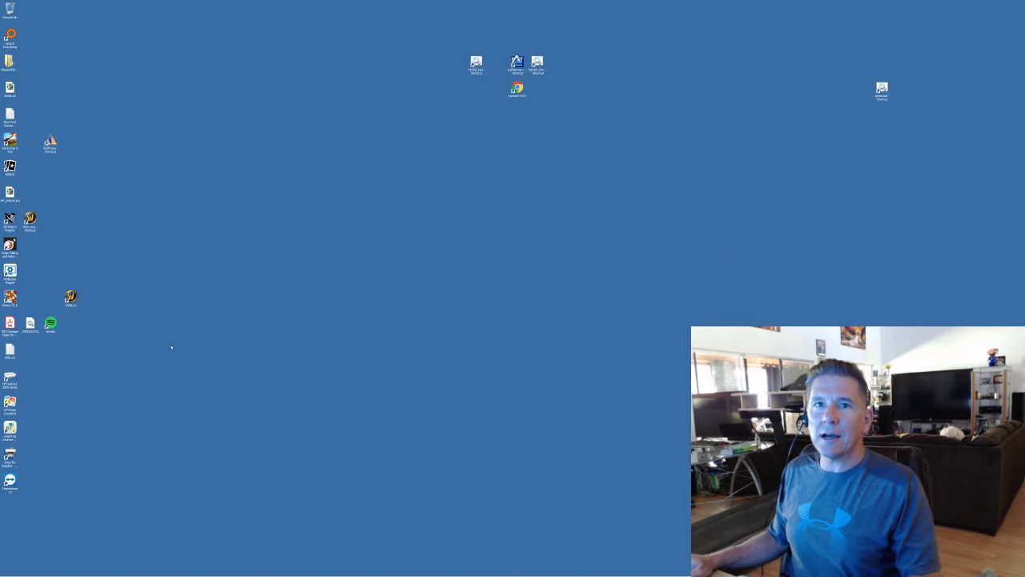
mouse_move(40, 562)
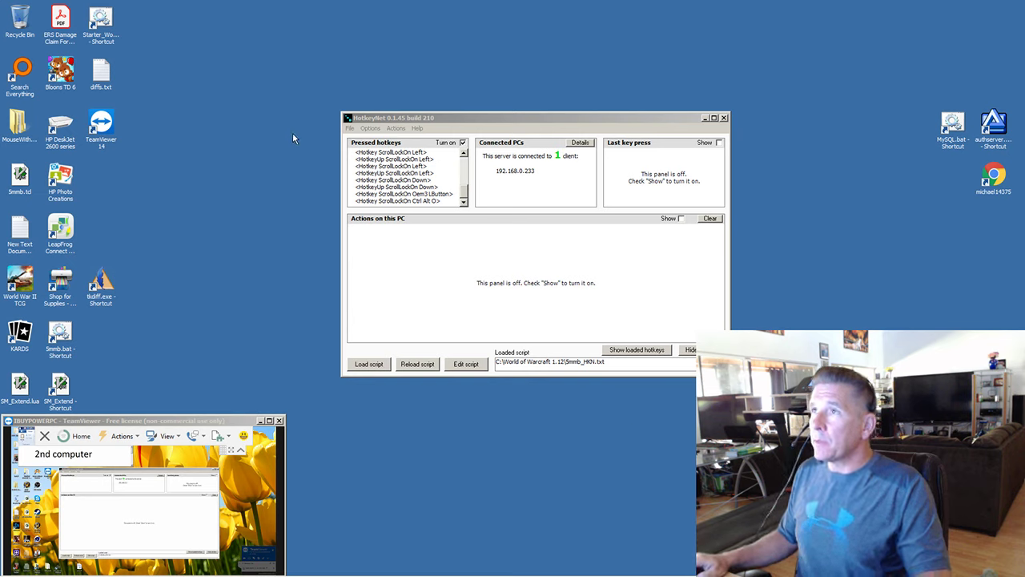
Step: Make this PC the HotkeyNet server at 192.168.0.2, apply, and acknowledge the restart notice
left_click(373, 118)
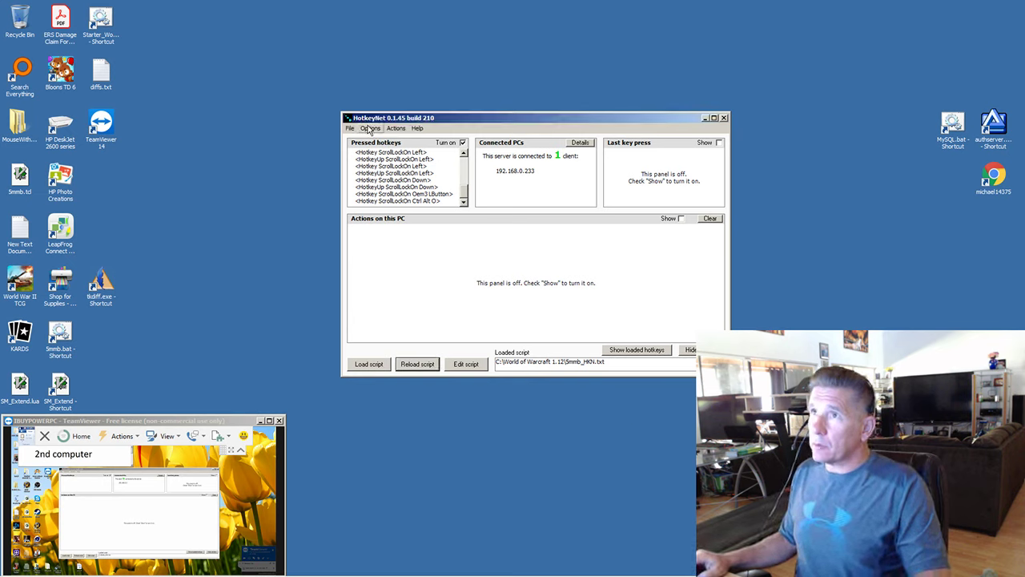
left_click(369, 128)
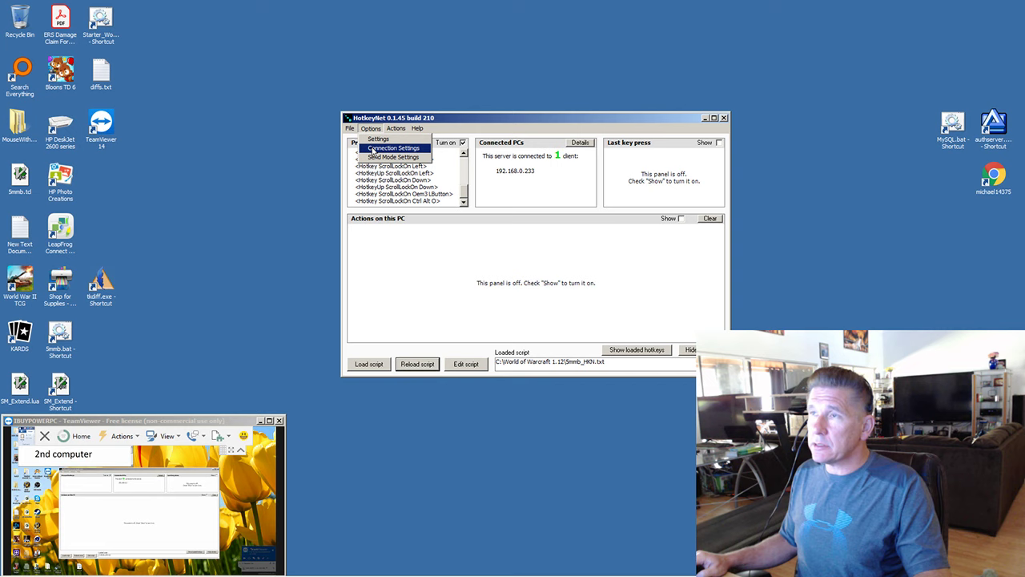
left_click(372, 149)
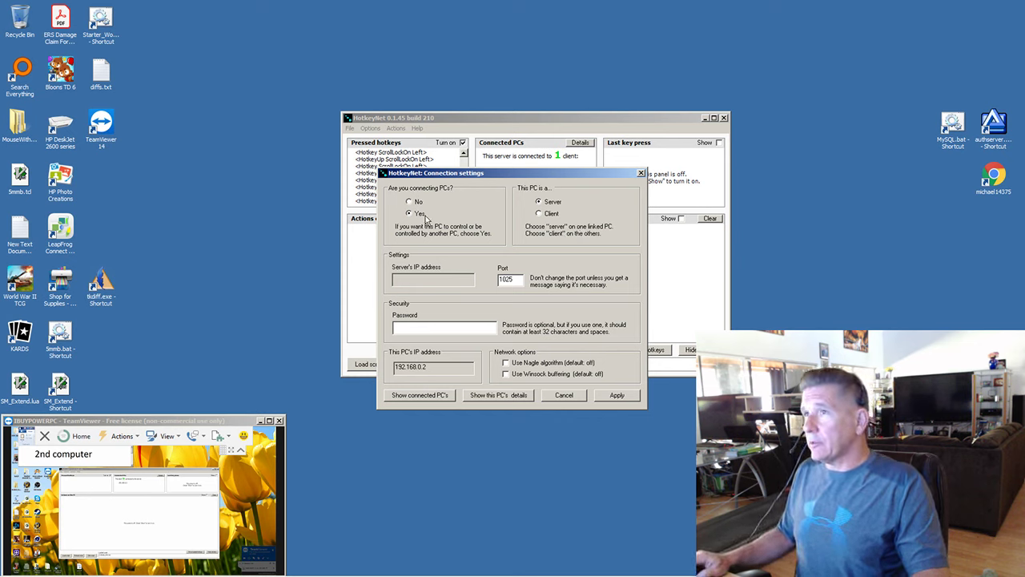
left_click(384, 149)
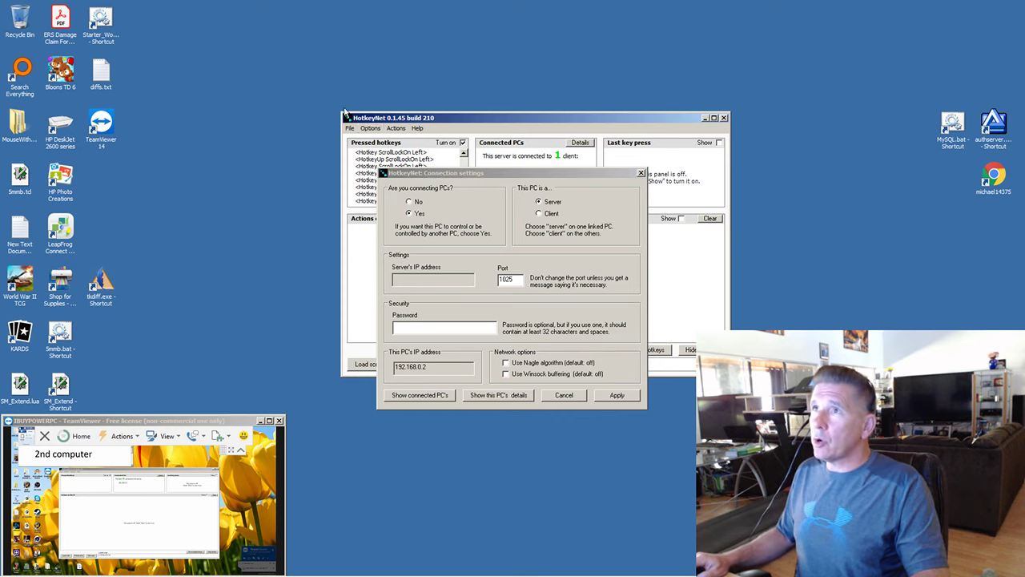
left_click(641, 173)
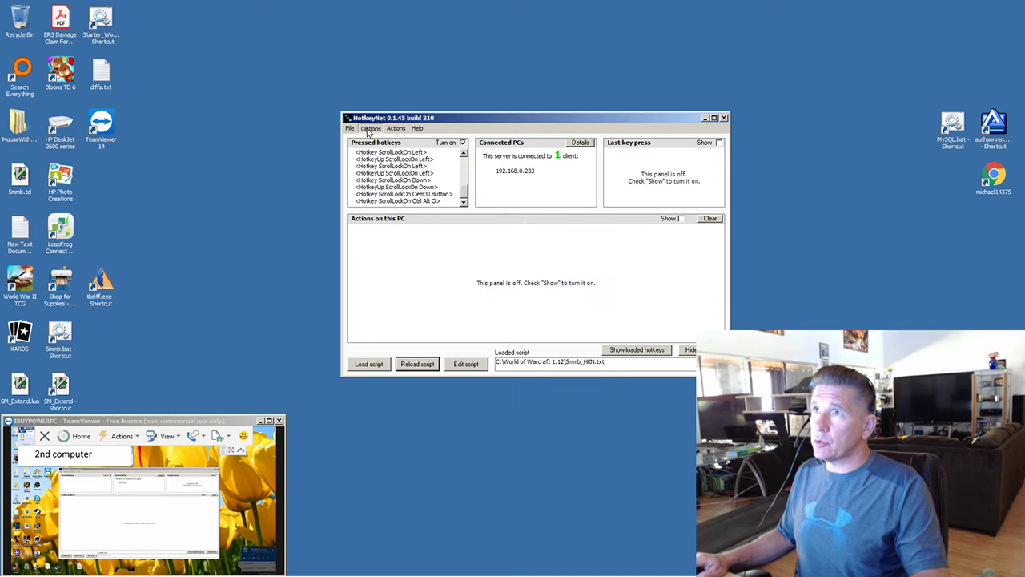
left_click(369, 130)
left_click(377, 149)
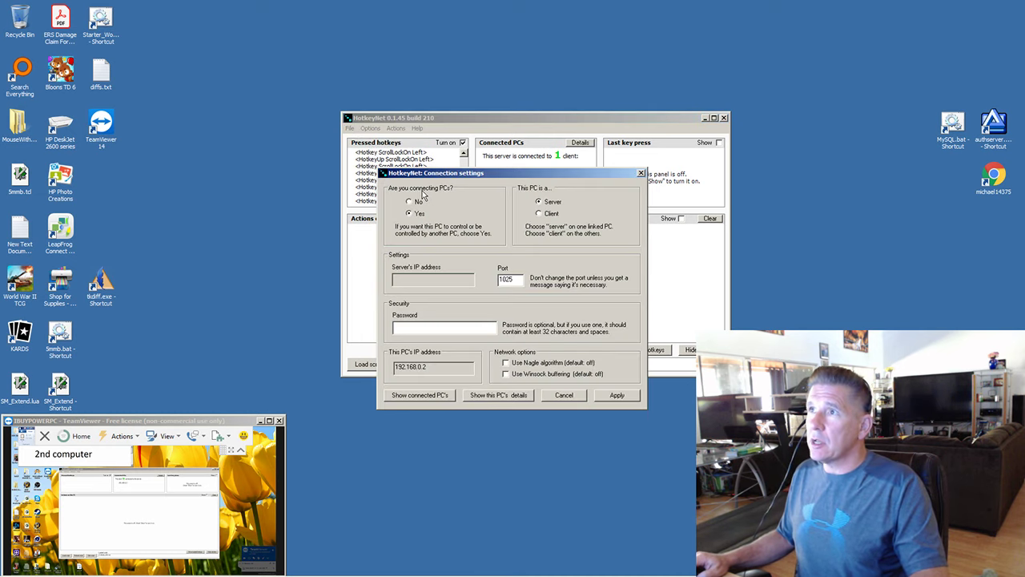
left_click(539, 202)
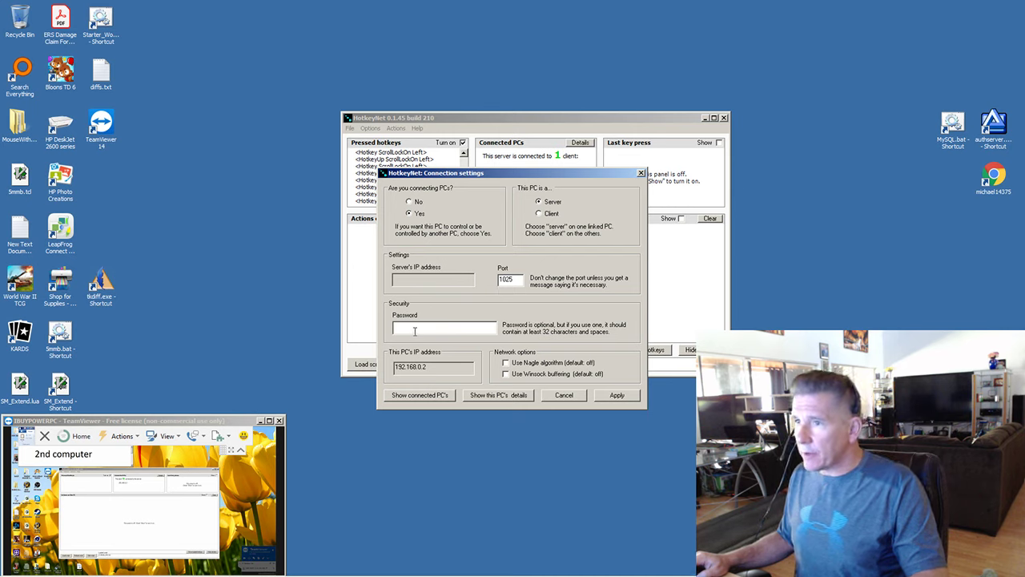
left_click_drag(433, 366, 384, 365)
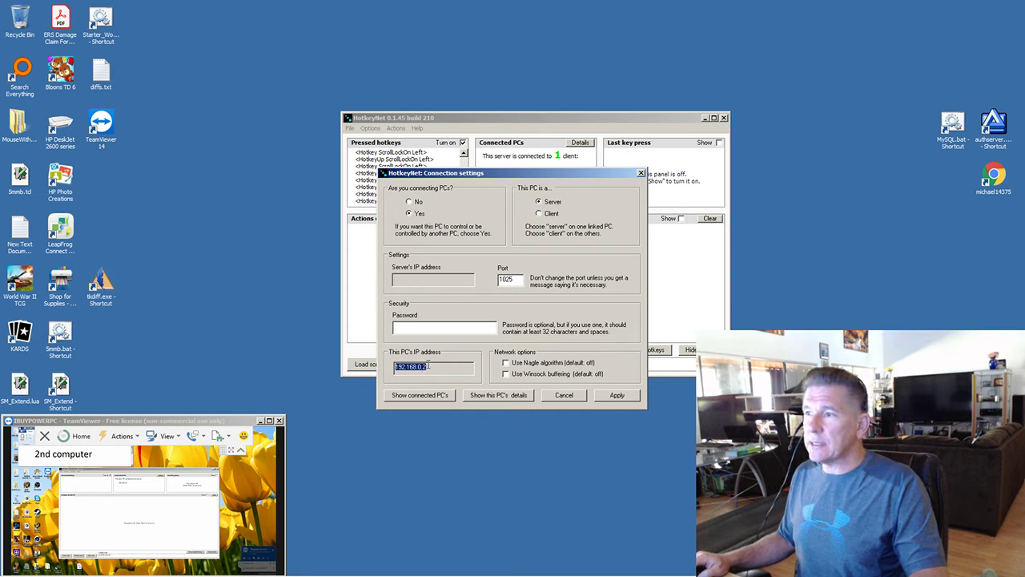
left_click(618, 395)
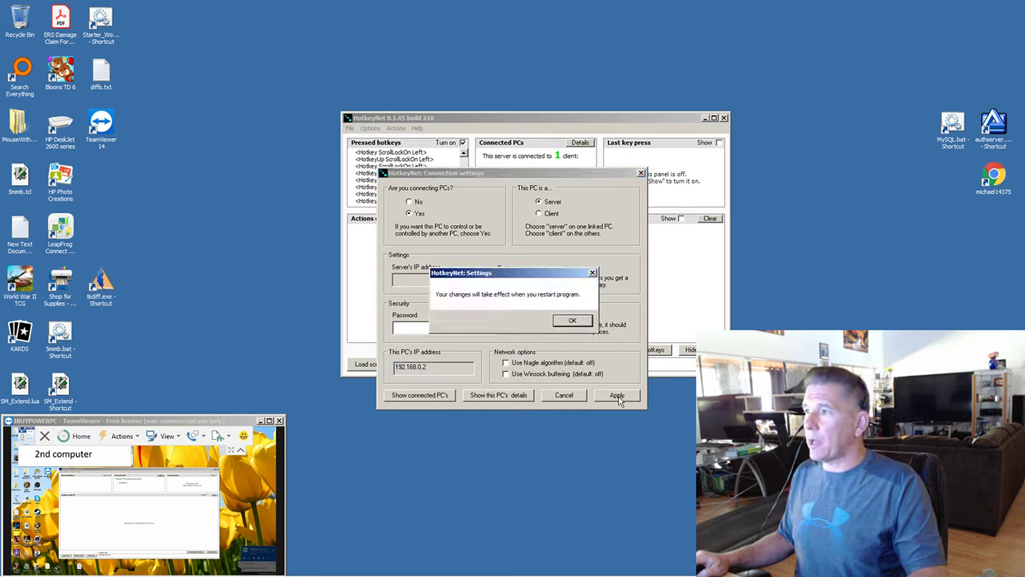
left_click(568, 321)
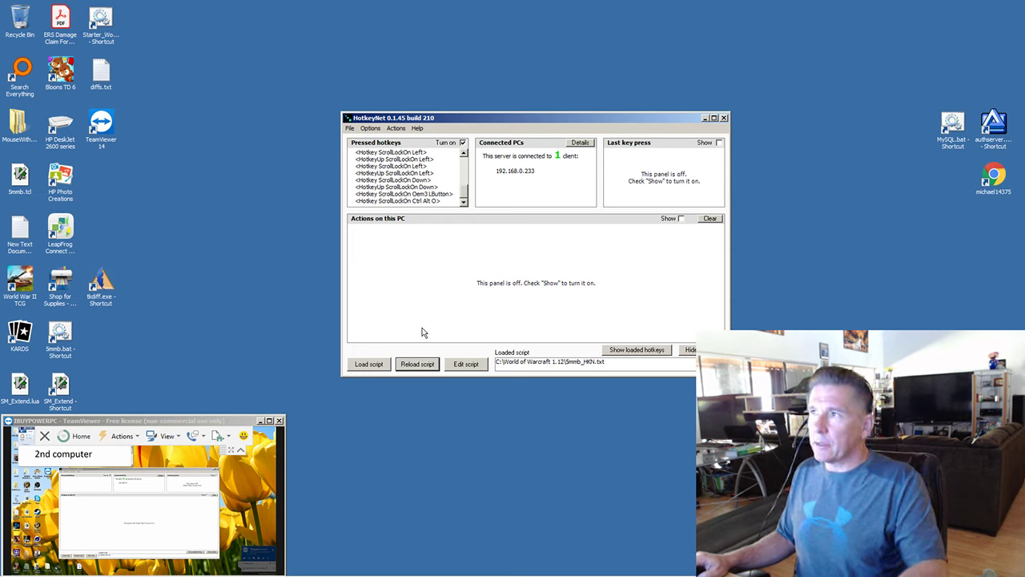
left_click(225, 484)
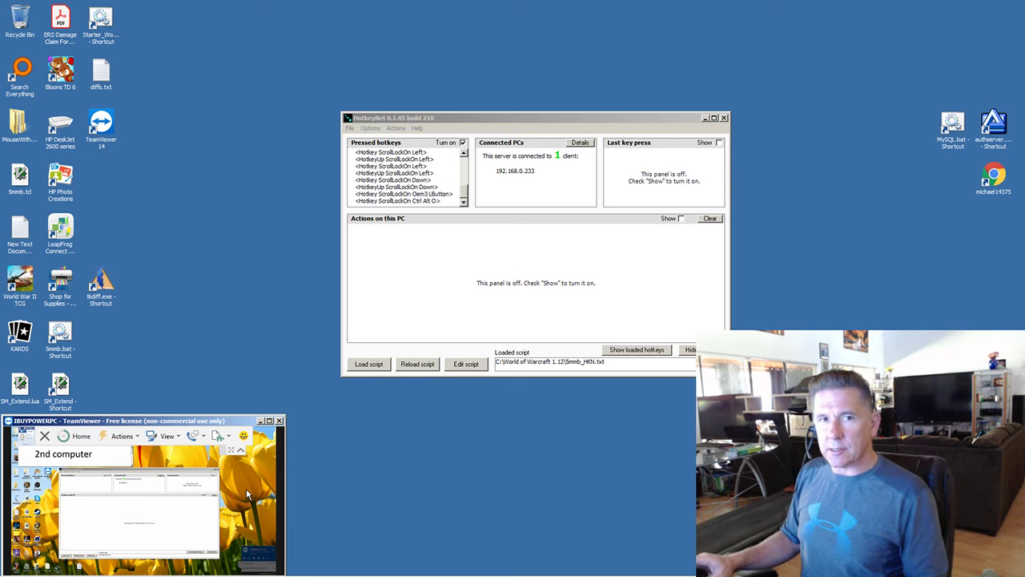
Step: Maximize the second computer's remote view and browse its HotkeyNet Options menu
double_click(176, 425)
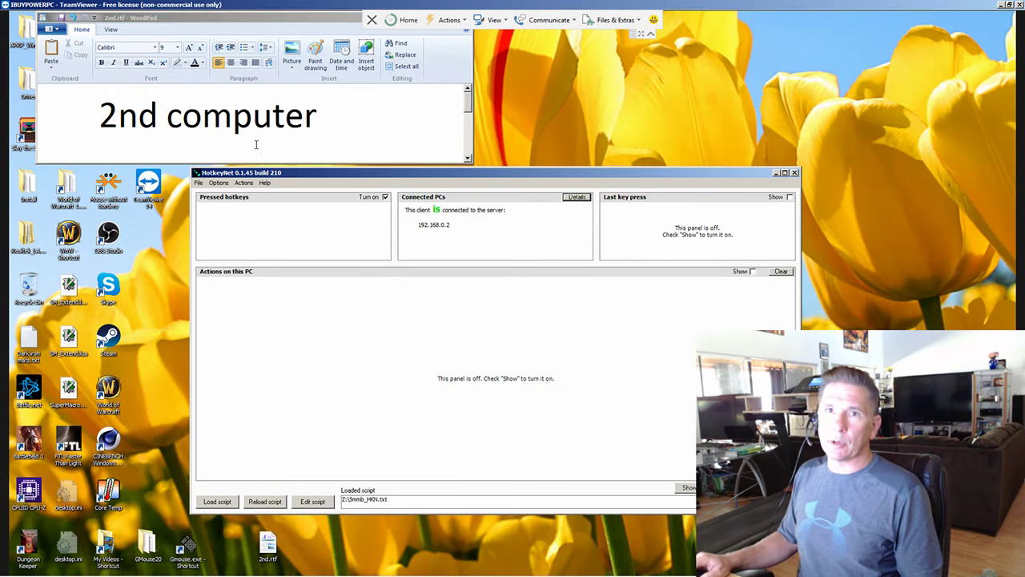
left_click(502, 210)
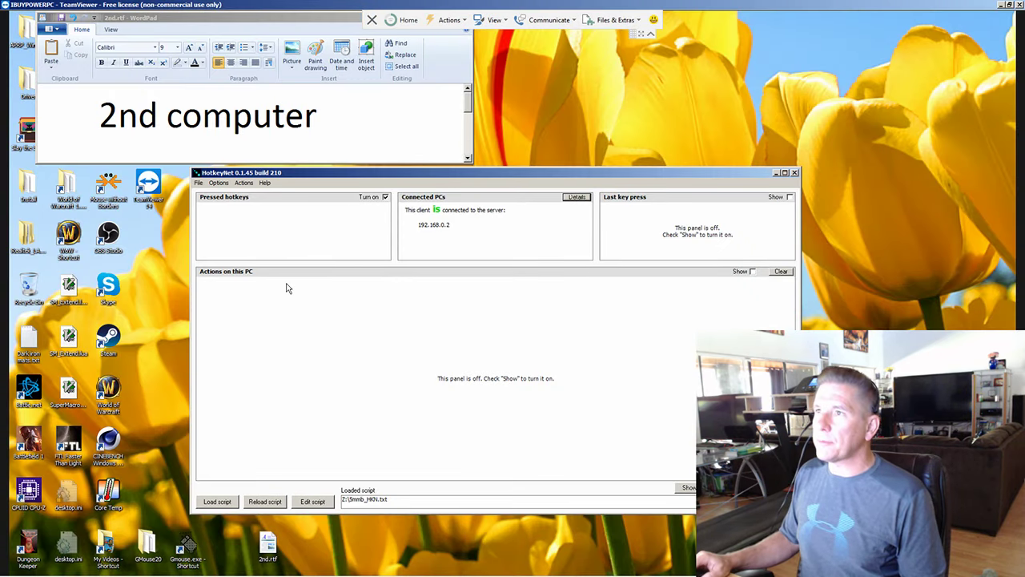
left_click(199, 182)
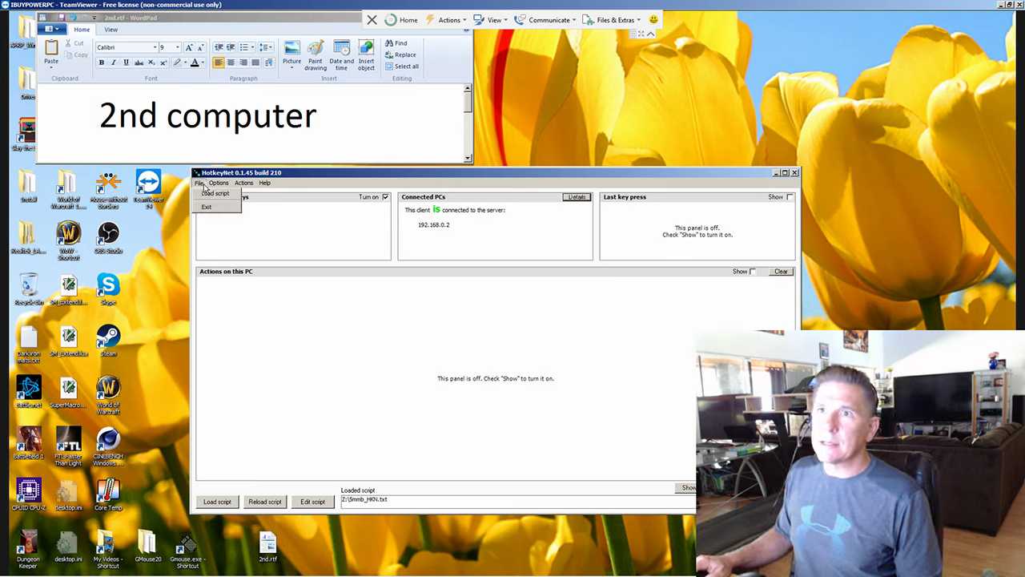
mouse_move(218, 183)
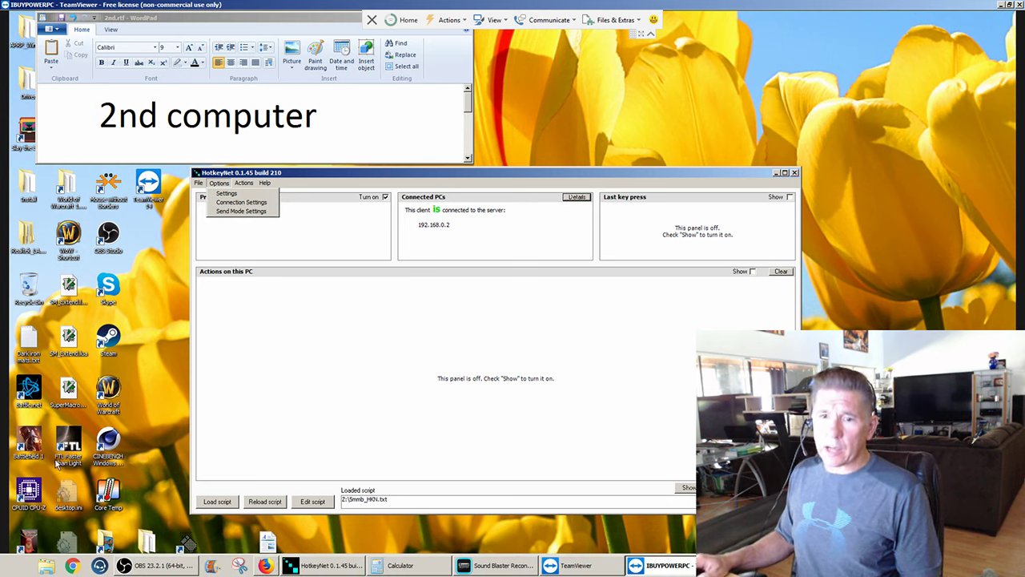
left_click(155, 463)
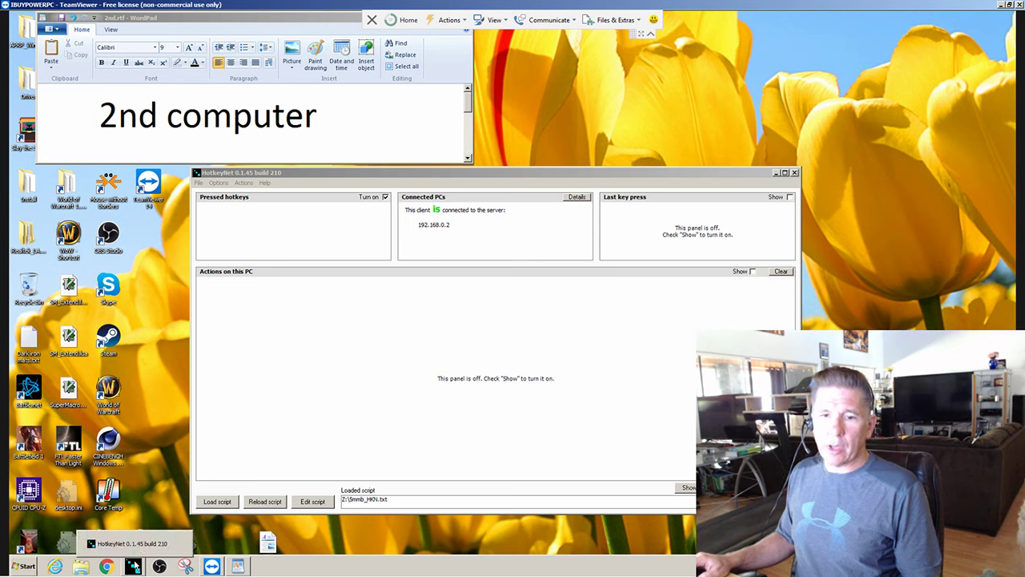
Step: Inspect the remote HotkeyNet's taskbar jump list and launch options
right_click(134, 565)
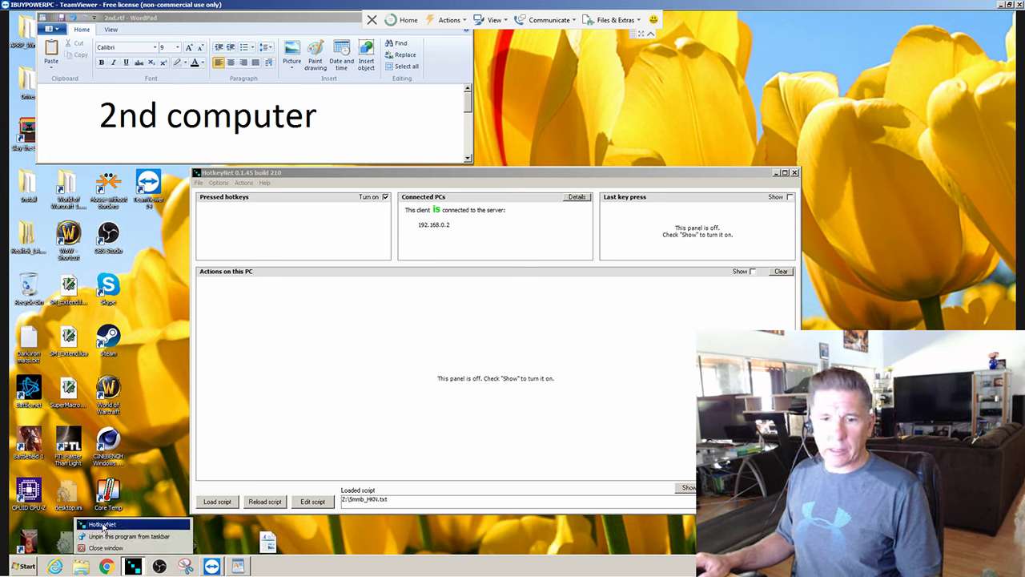
right_click(103, 526)
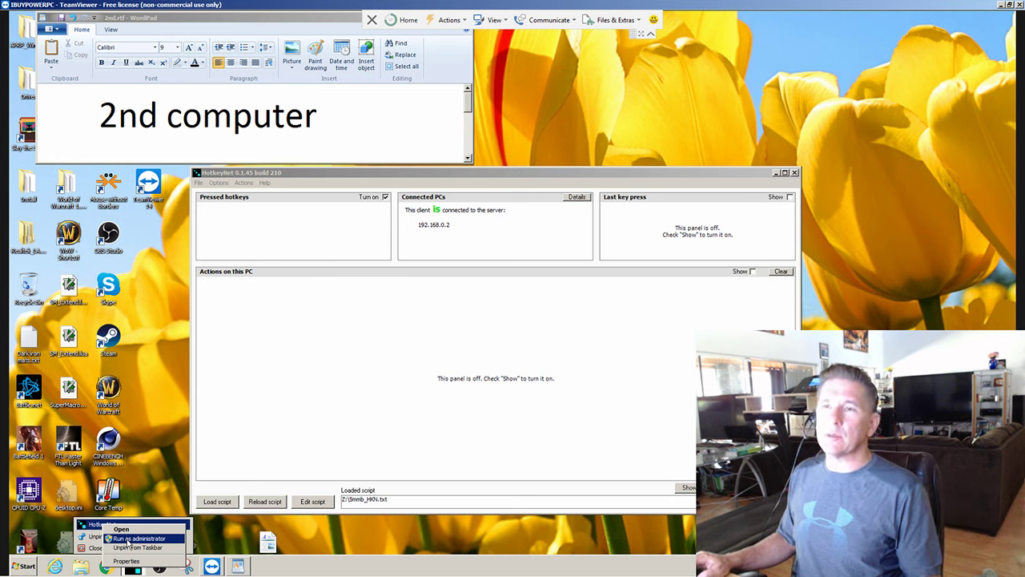
left_click(128, 539)
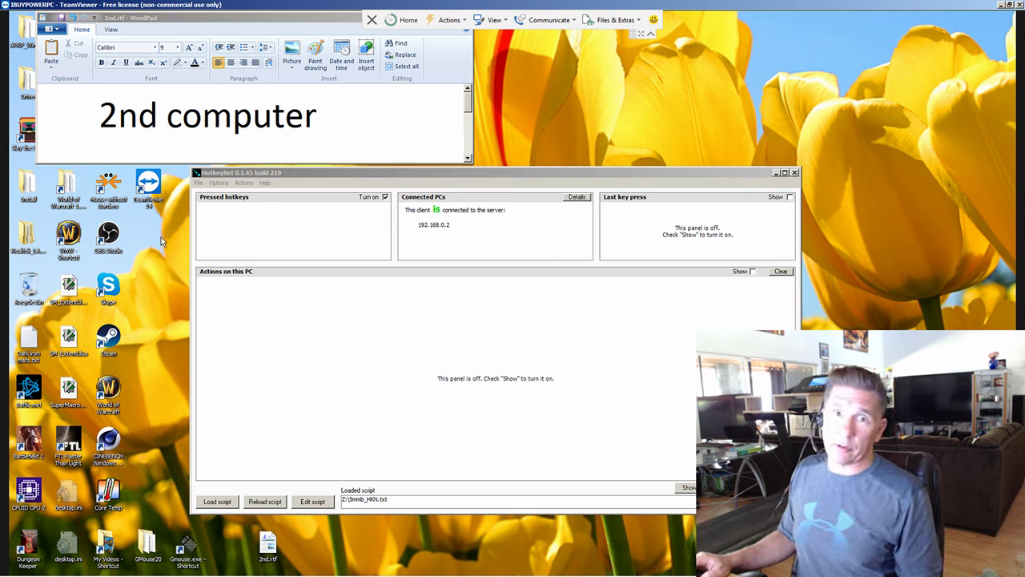
left_click(277, 259)
left_click(216, 183)
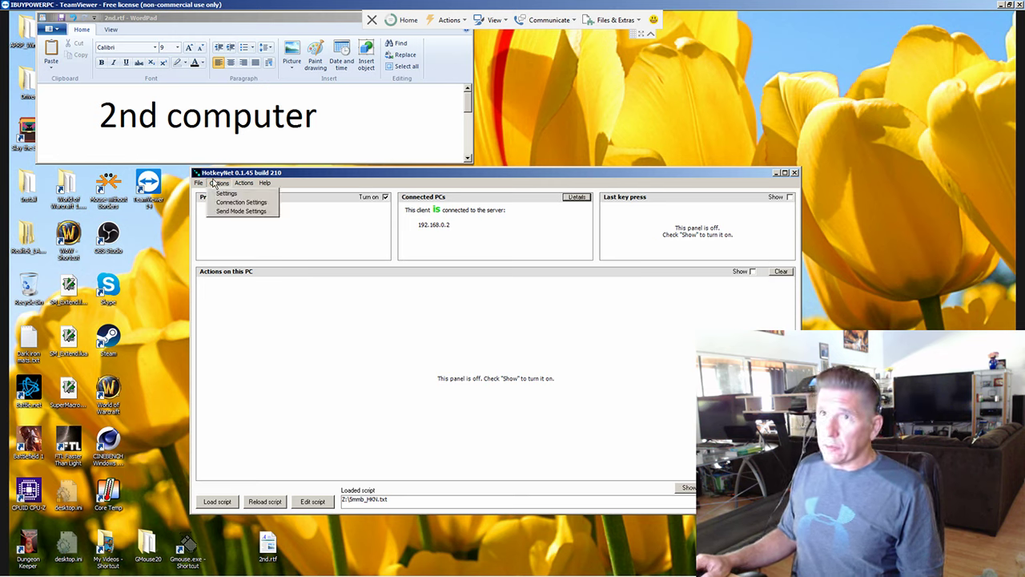
Step: Compare the remote client settings (192.168.0.233) with the local server address 192.168.0.2
left_click(224, 202)
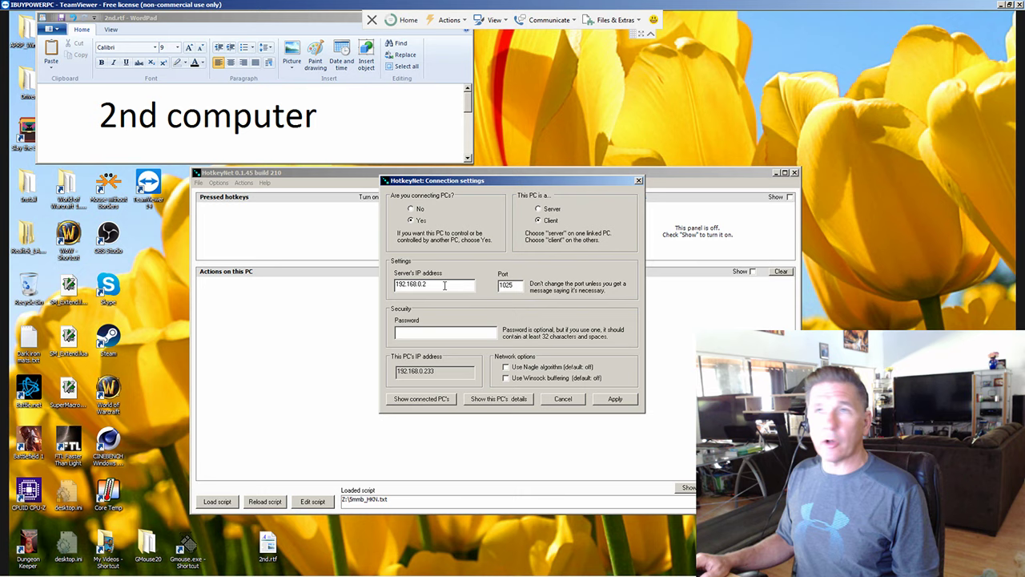
left_click(1002, 6)
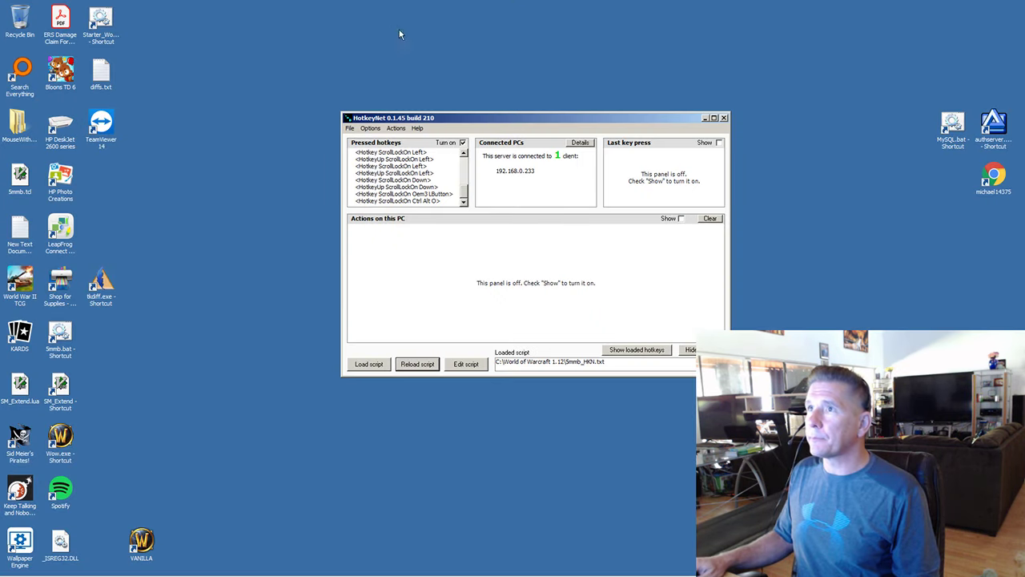
left_click(370, 128)
left_click(381, 150)
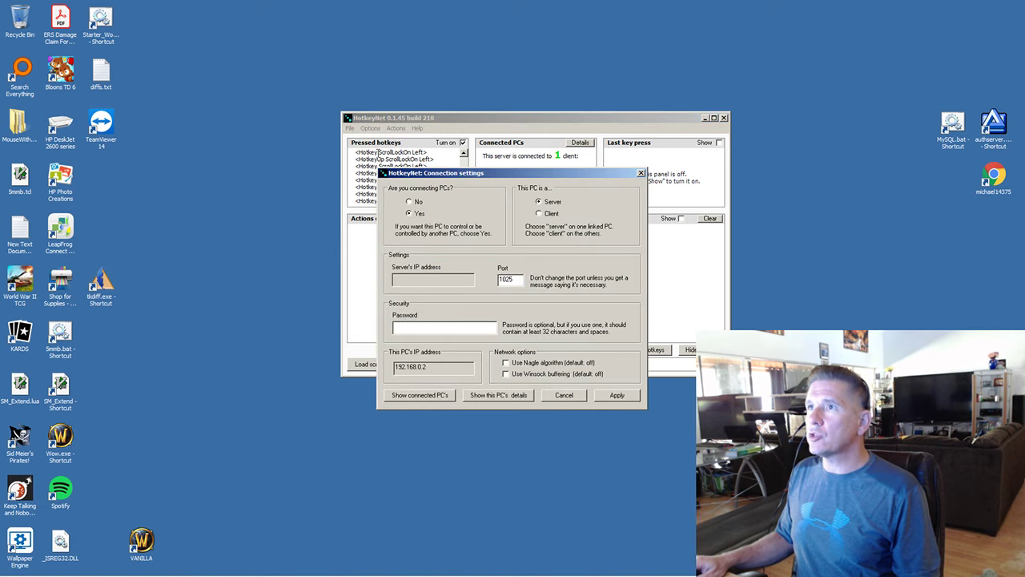
double_click(430, 368)
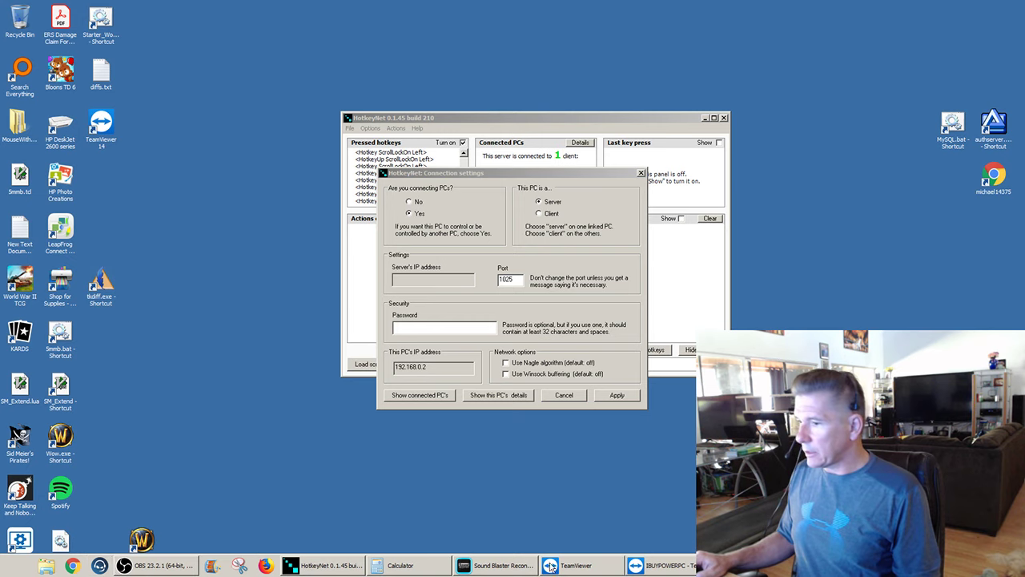
left_click(663, 566)
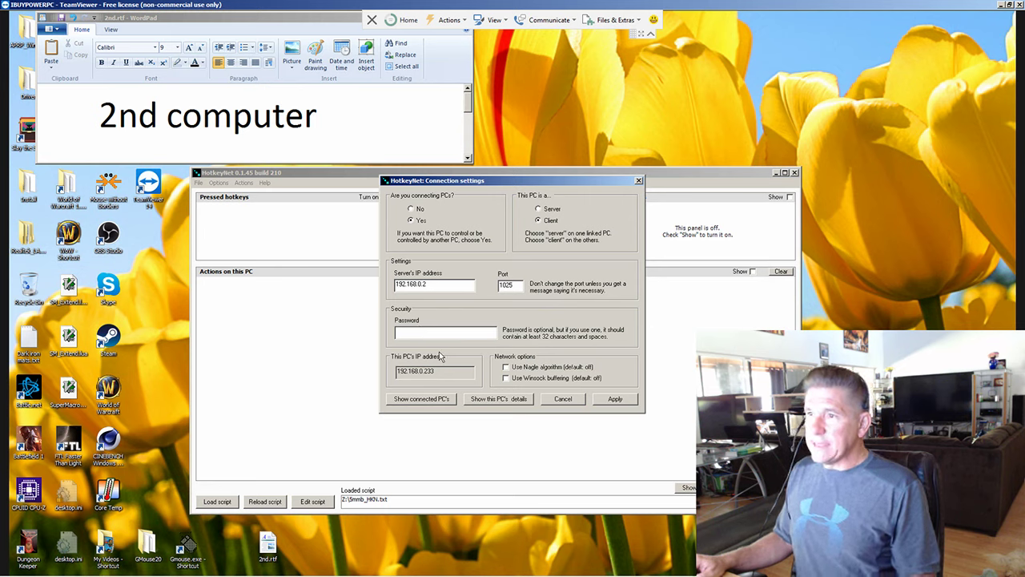
left_click_drag(445, 373, 394, 383)
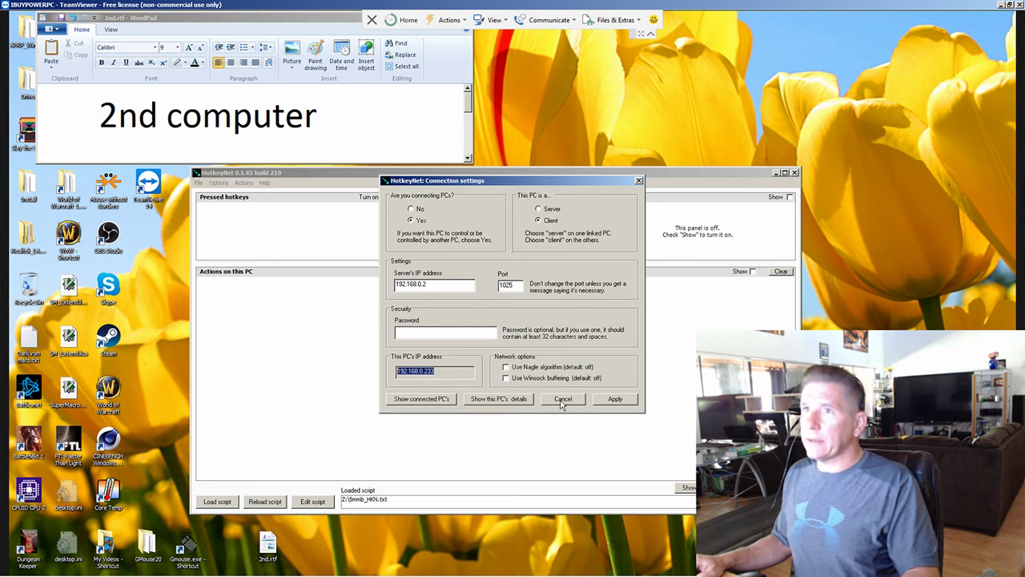
Step: Apply the second computer's client connection settings and acknowledge the restart notice
left_click(614, 398)
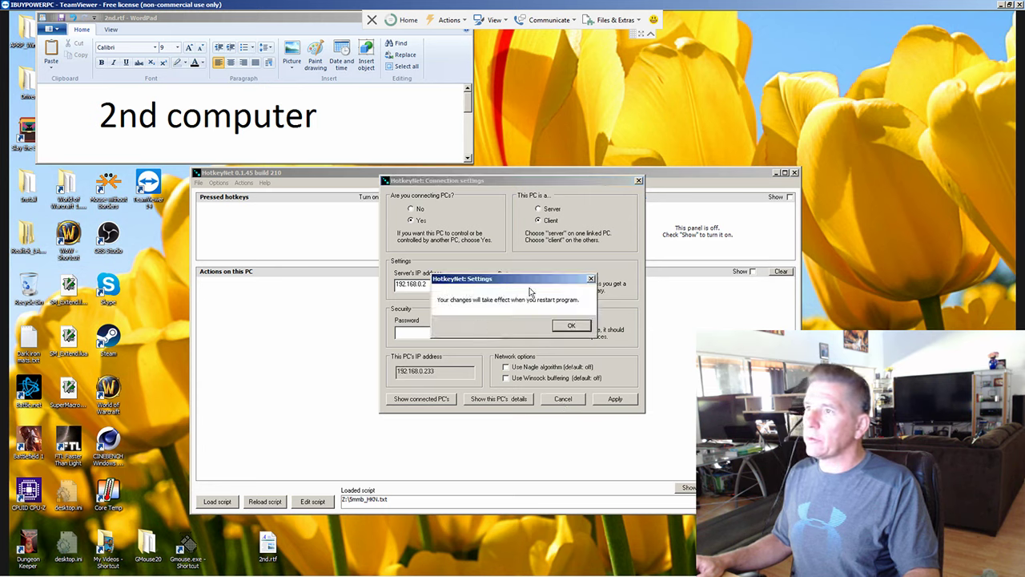
left_click(570, 325)
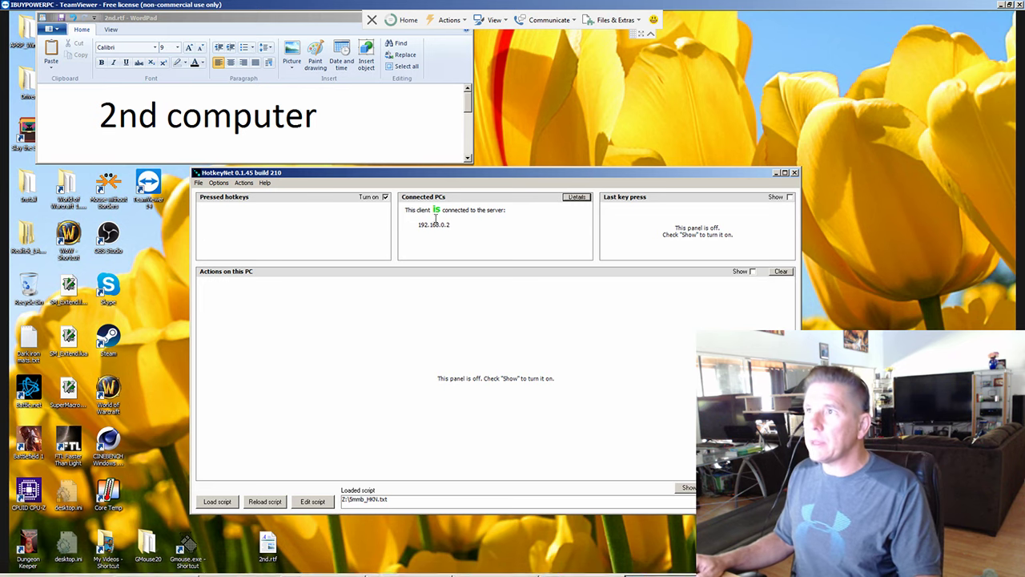
left_click_drag(452, 224, 406, 206)
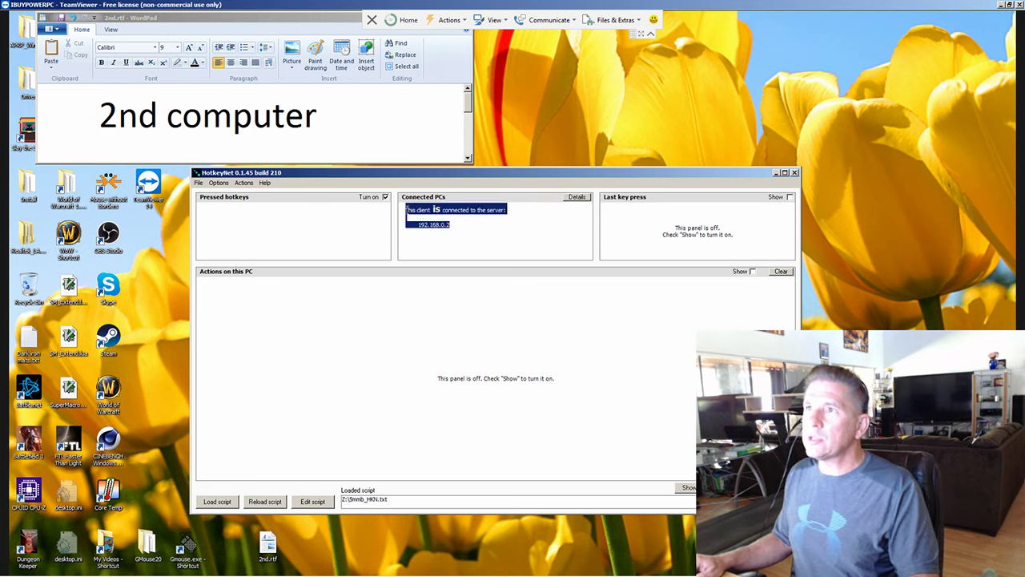
left_click(435, 239)
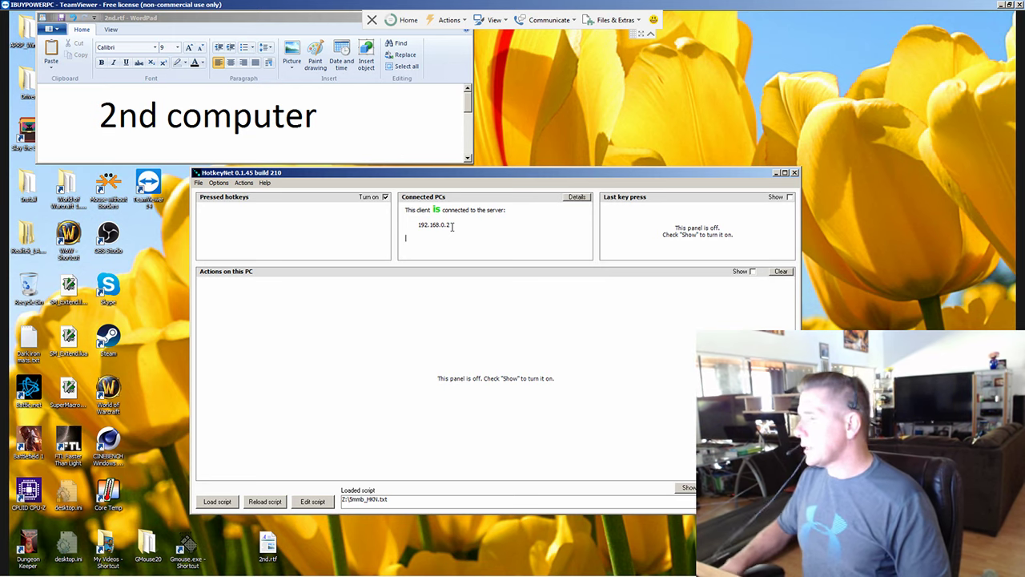
Step: Hide the remote view and close the local settings, confirming client 192.168.0.233 is connected
left_click(1002, 7)
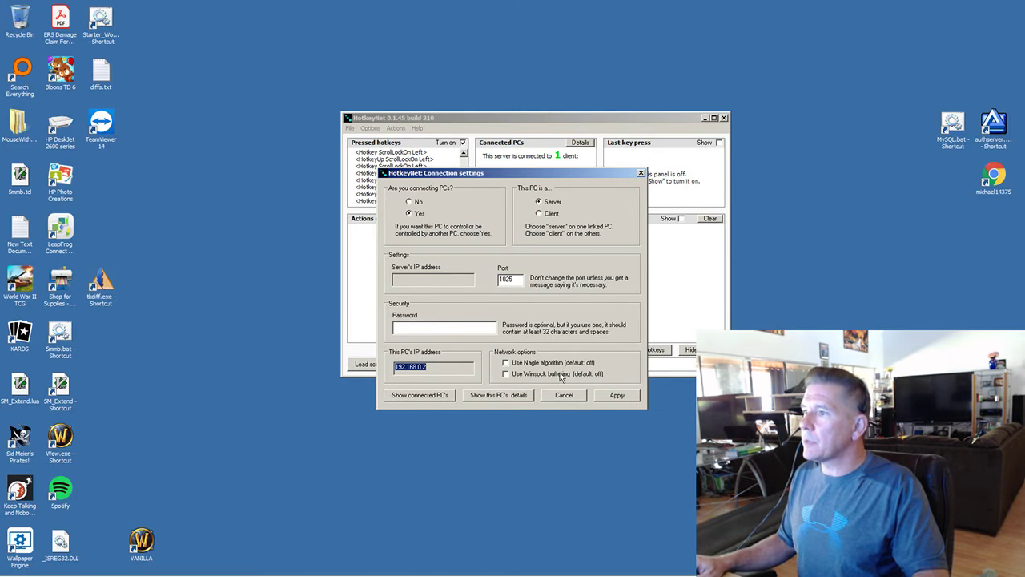
left_click(615, 395)
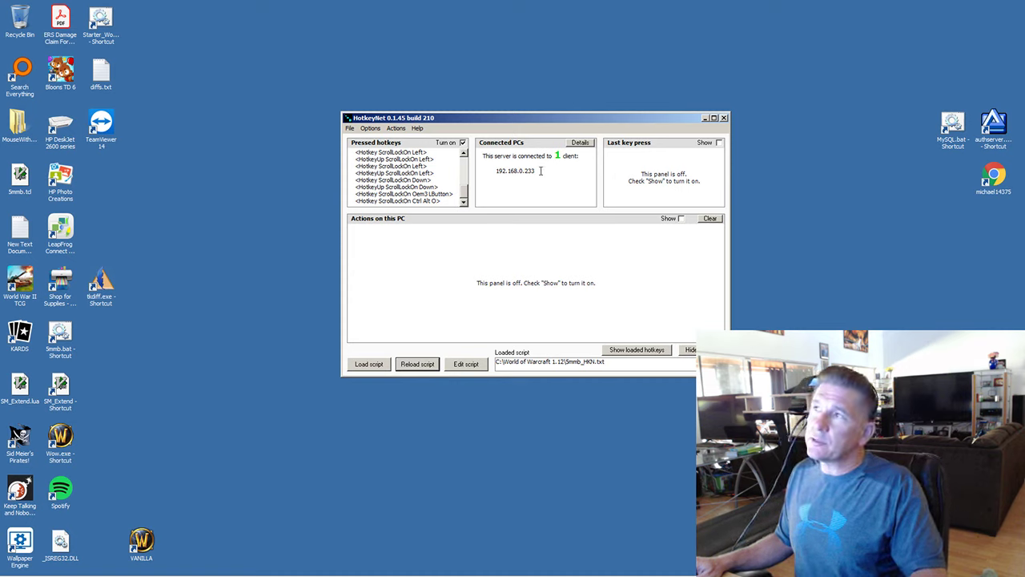
left_click(506, 178)
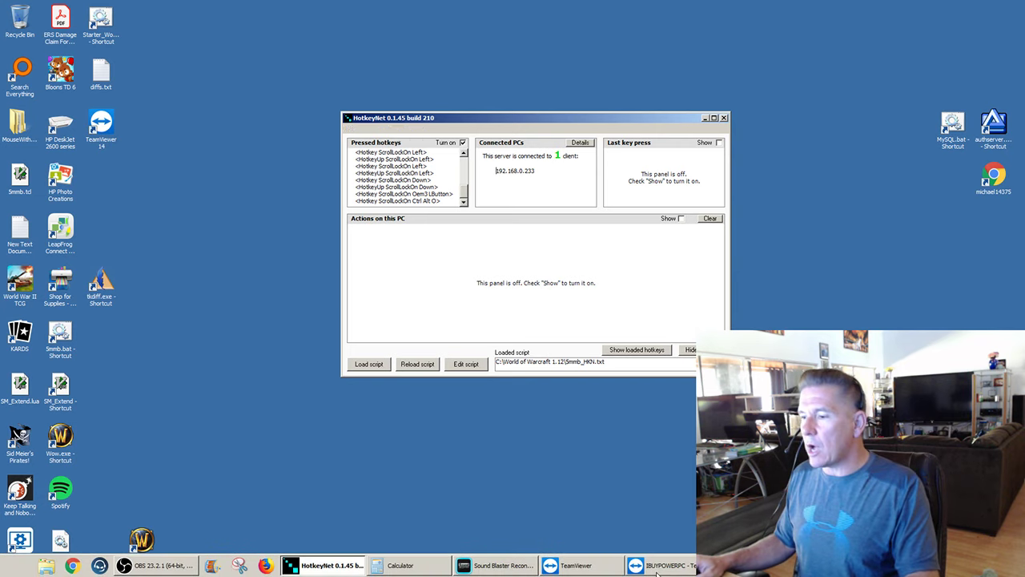
Step: Bring the toonlist.txt GVim window forward, then move and enlarge it
left_click(659, 562)
left_click(745, 566)
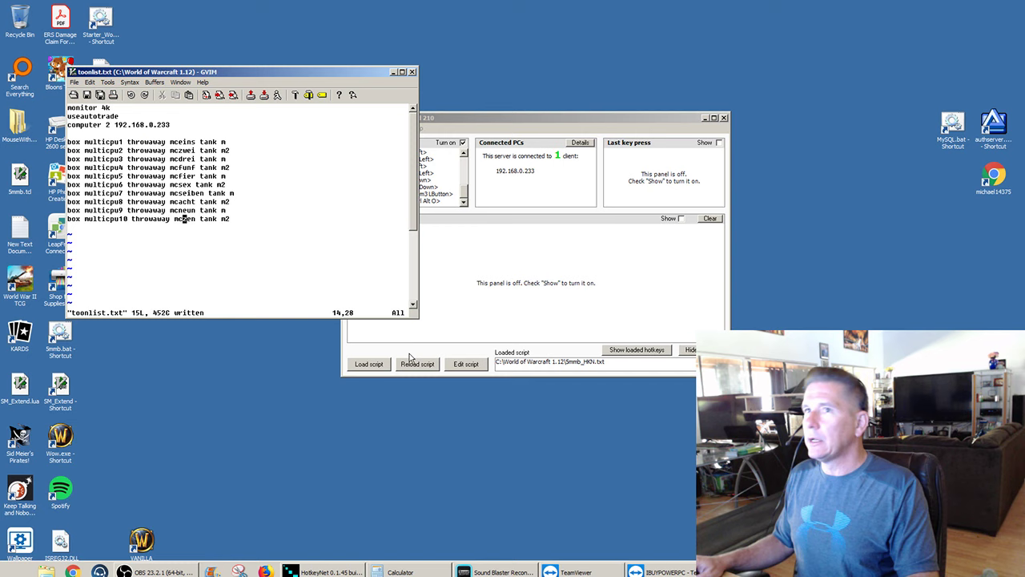
left_click_drag(297, 70, 370, 140)
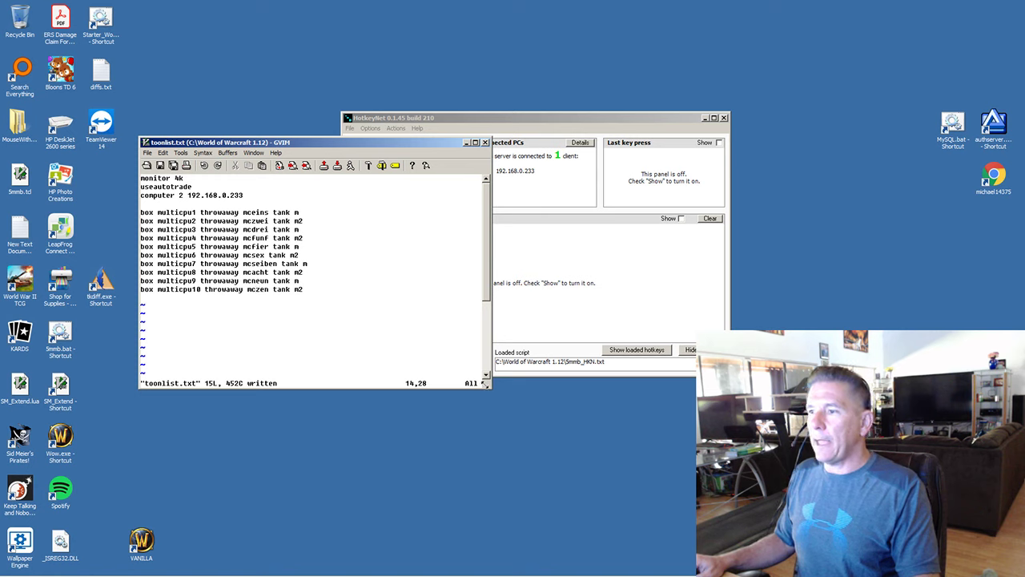
left_click_drag(484, 384, 533, 414)
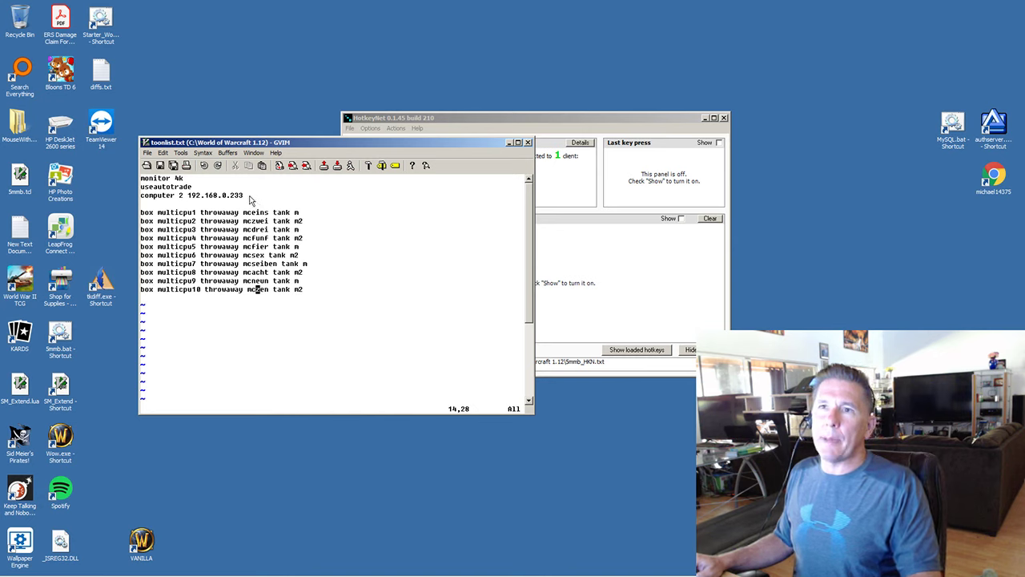
Step: Change 'monitor 4k' to 'monitor 1k' and save toonlist.txt with :w
left_click(192, 179)
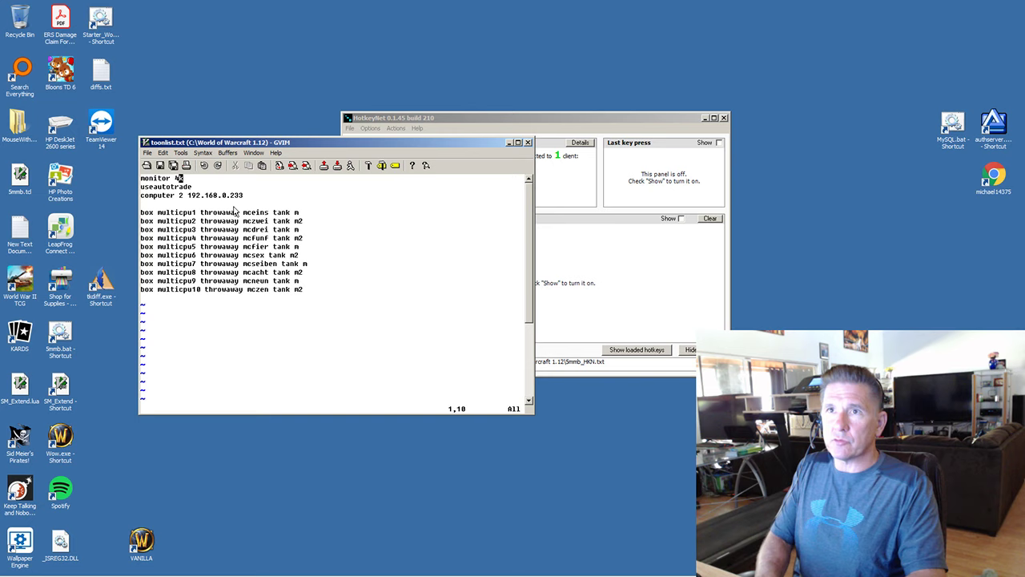
key("Left")
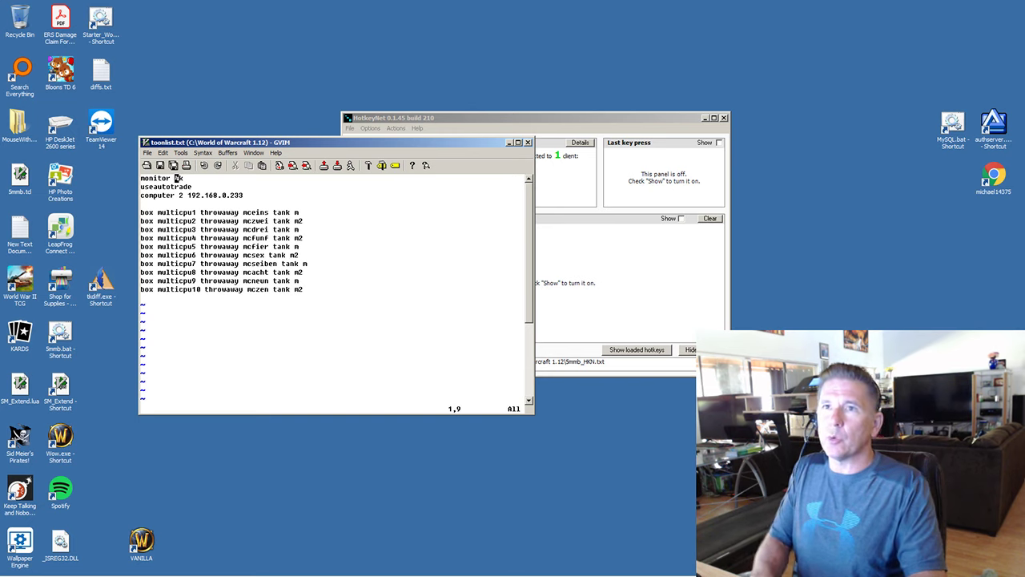
type("1")
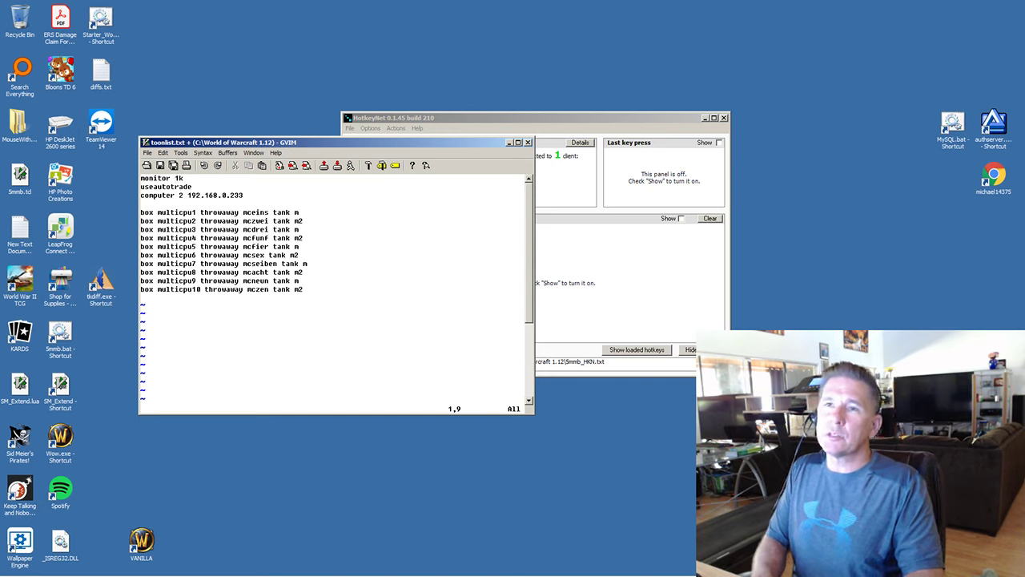
key("Down")
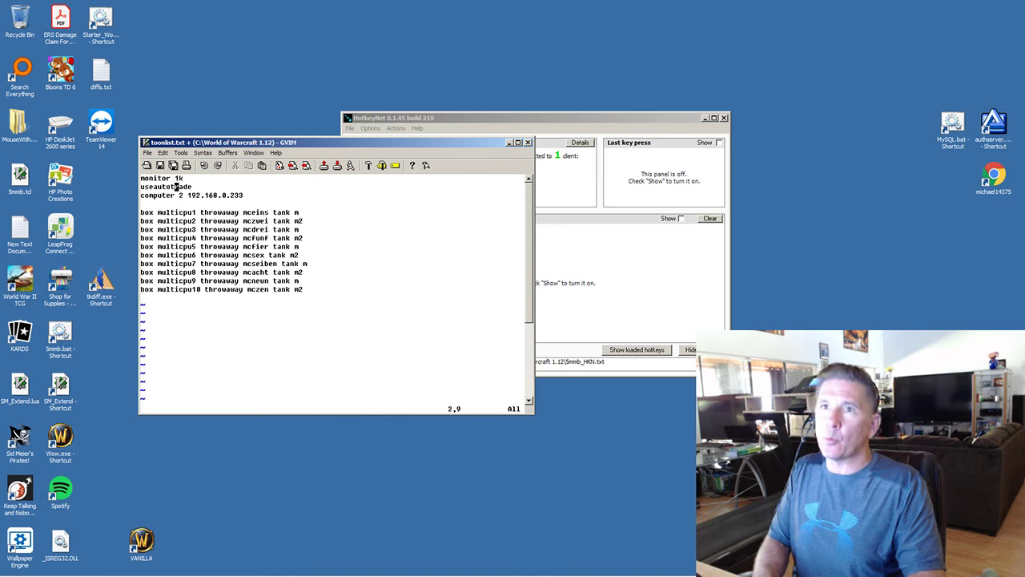
type(":w")
key("Return")
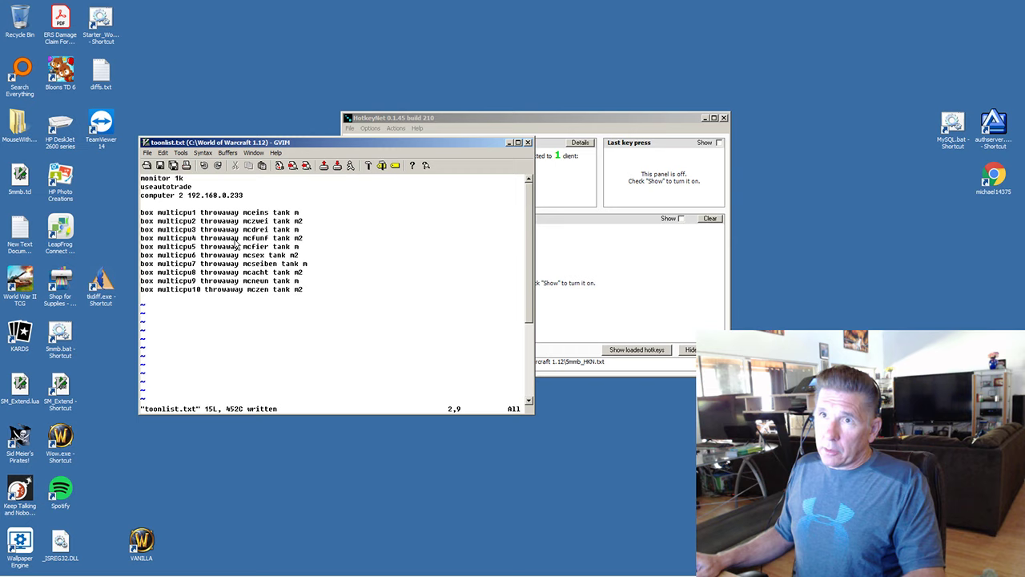
Step: Review the box entry fields (multicpu1, mceins, tank m) and the 'computer 2 192.168.0.233' line
left_click(214, 213)
left_click(162, 213)
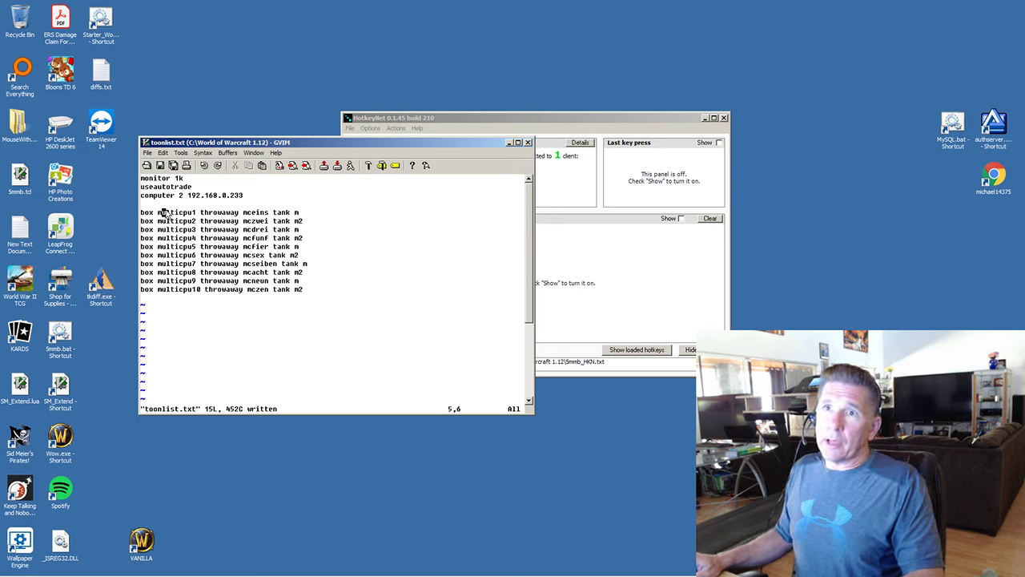
left_click(226, 212)
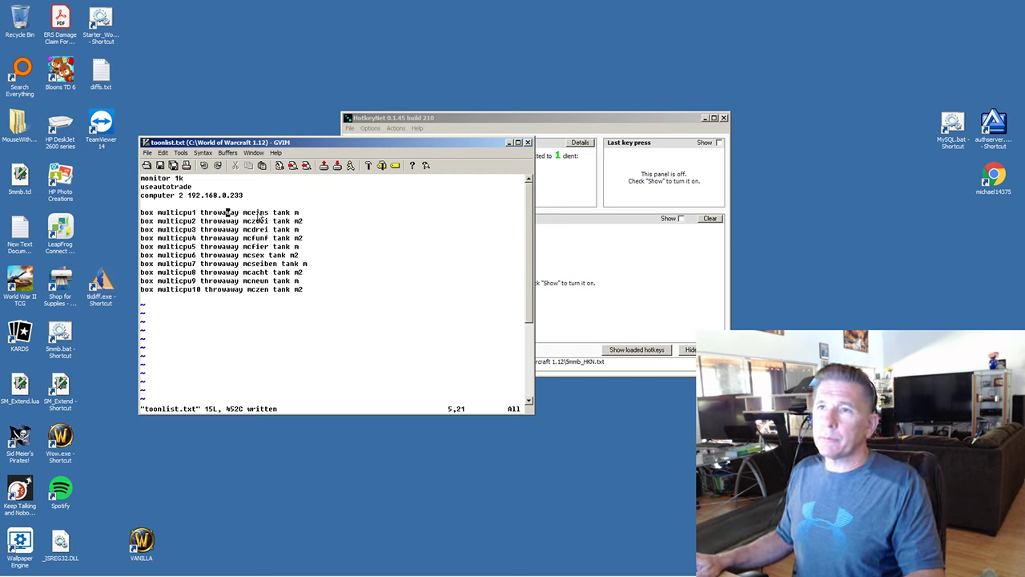
left_click(258, 213)
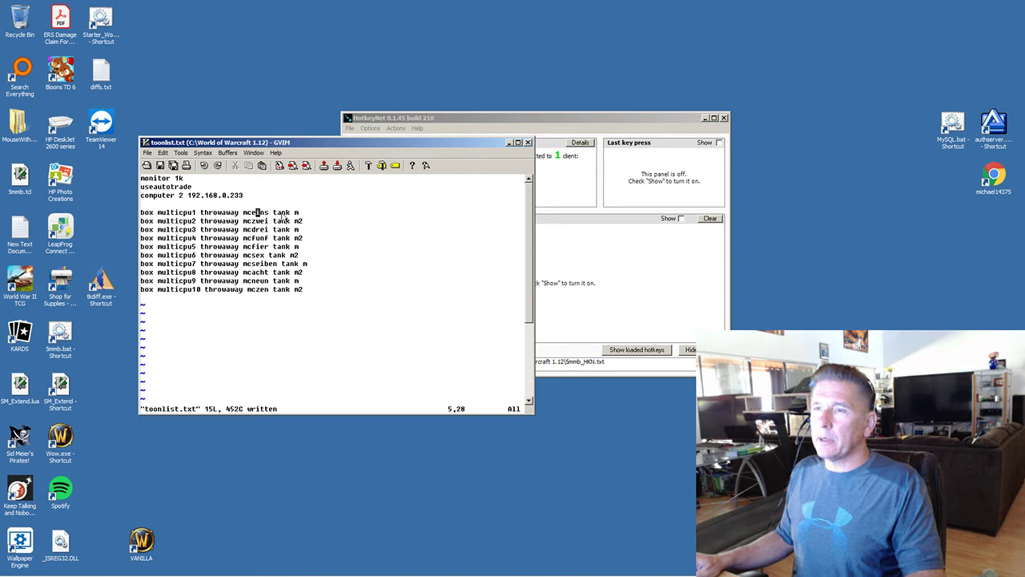
left_click(285, 214)
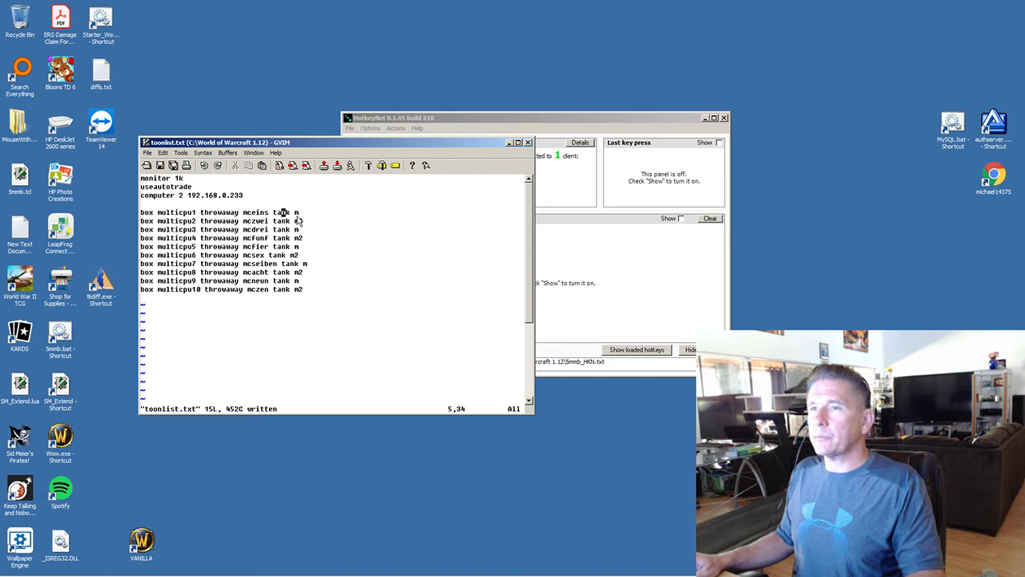
left_click(295, 215)
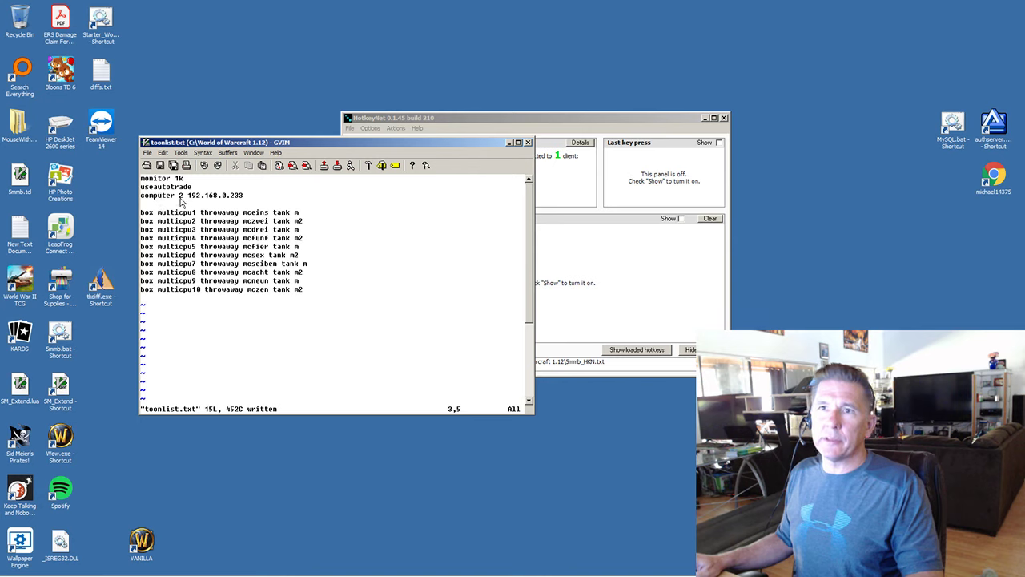
left_click(151, 198)
left_click(180, 198)
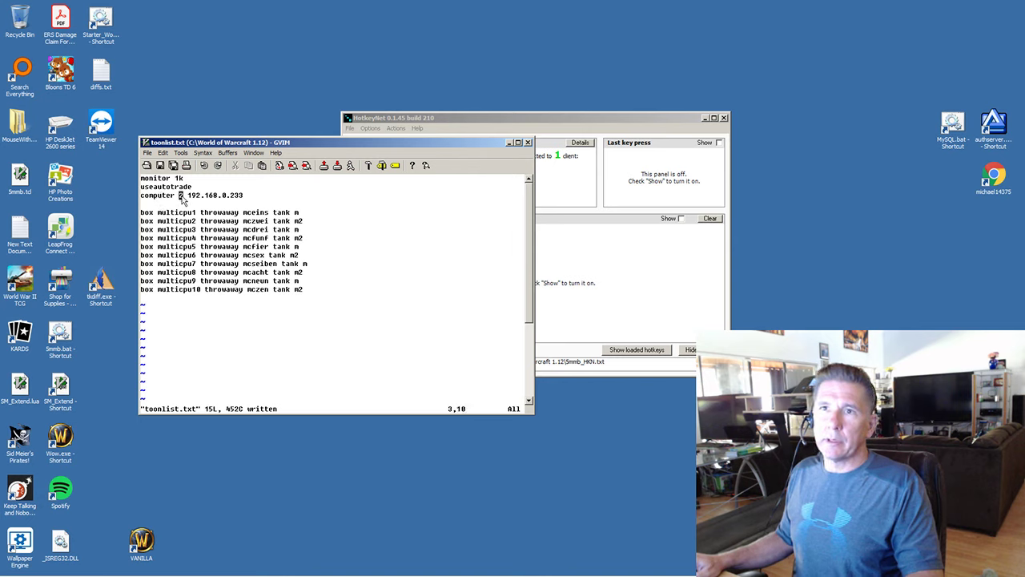
left_click(202, 198)
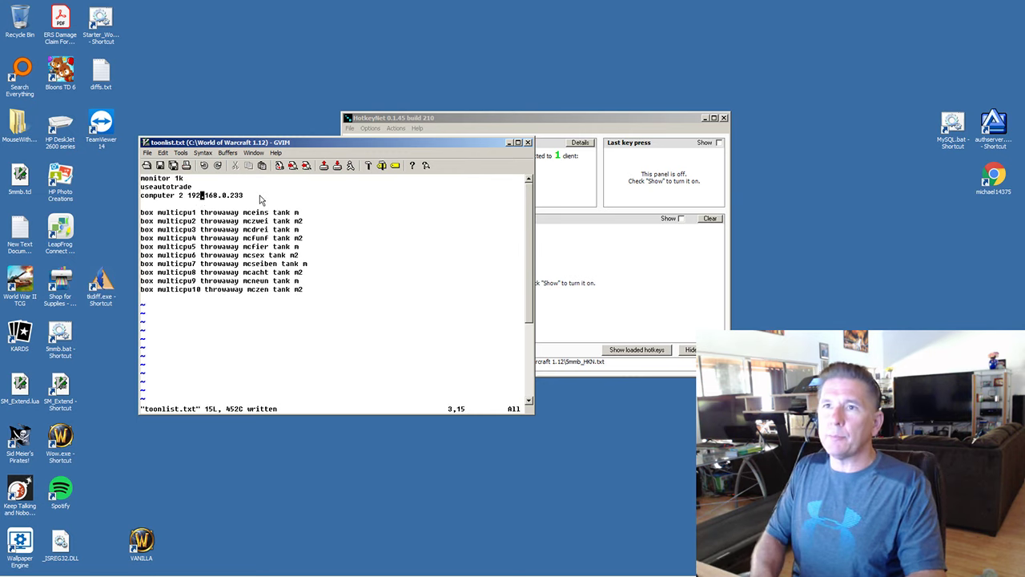
Step: Duplicate the computer line as 'computer 3 192.168.0.42', then delete it again
key("y")
key("y")
key("p")
left_click(180, 204)
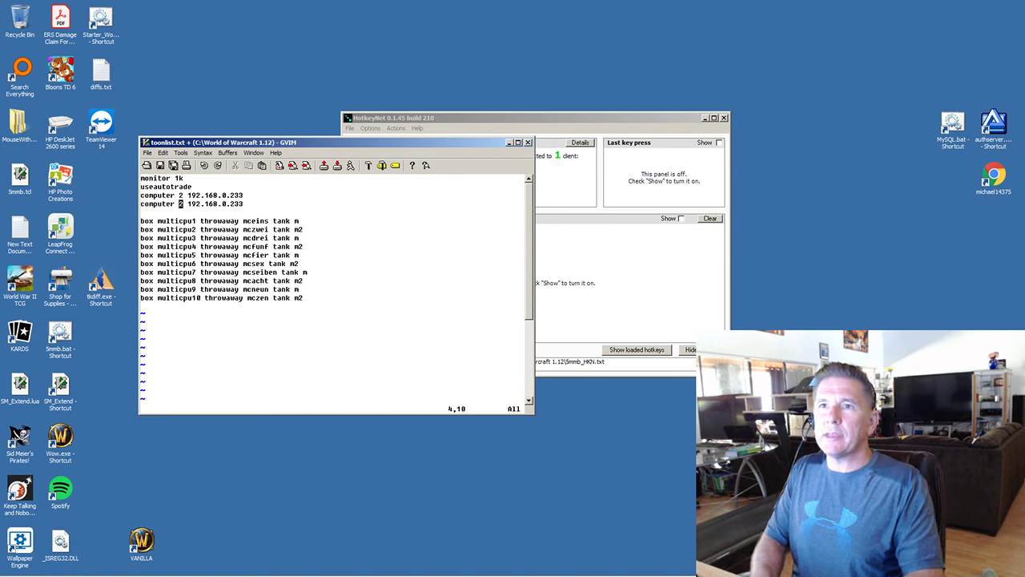
key("r")
key("3")
key("w")
key("w")
key("w")
key("w")
key("w")
key("w")
key("d")
key("w")
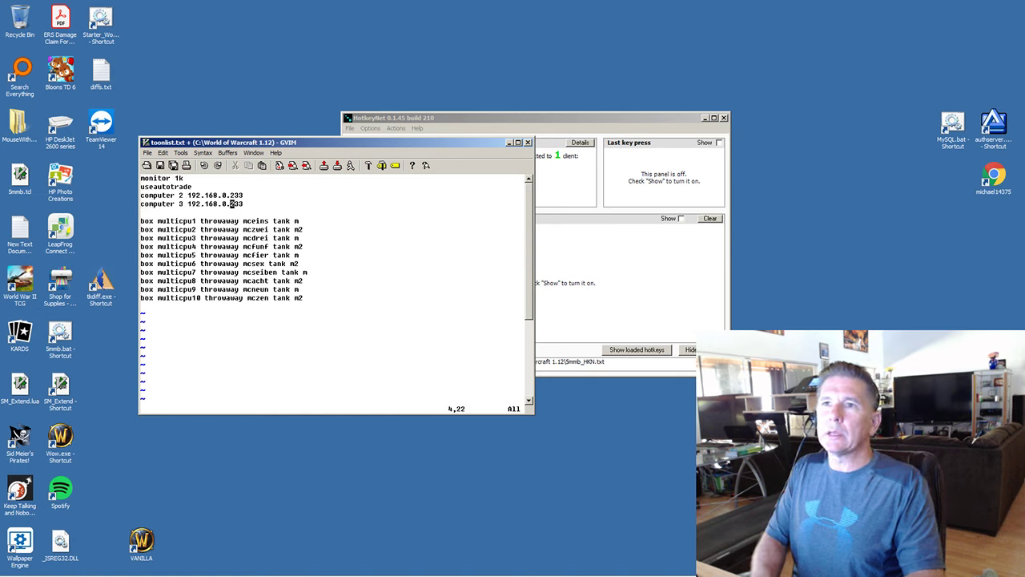
key("a")
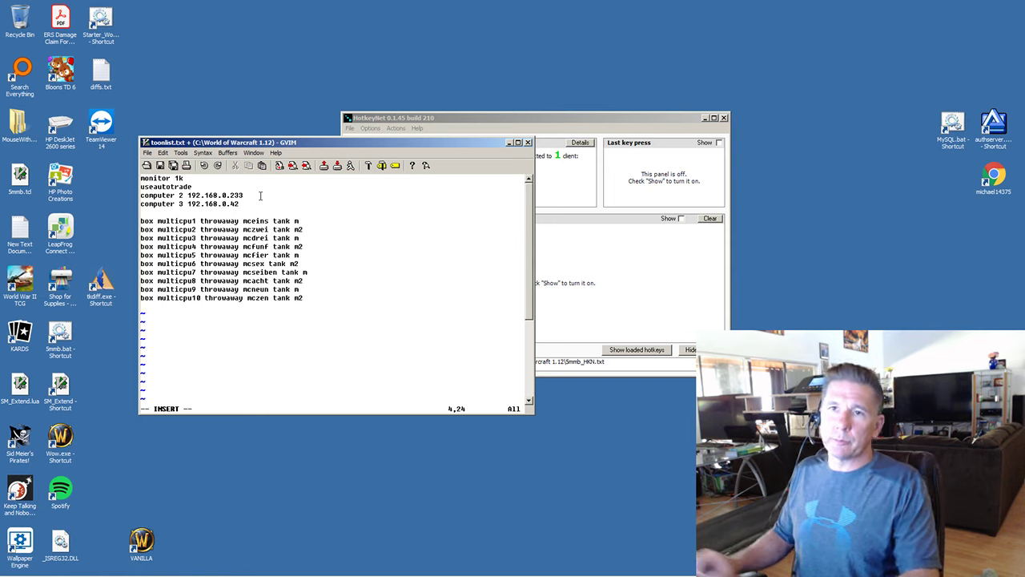
key("Escape")
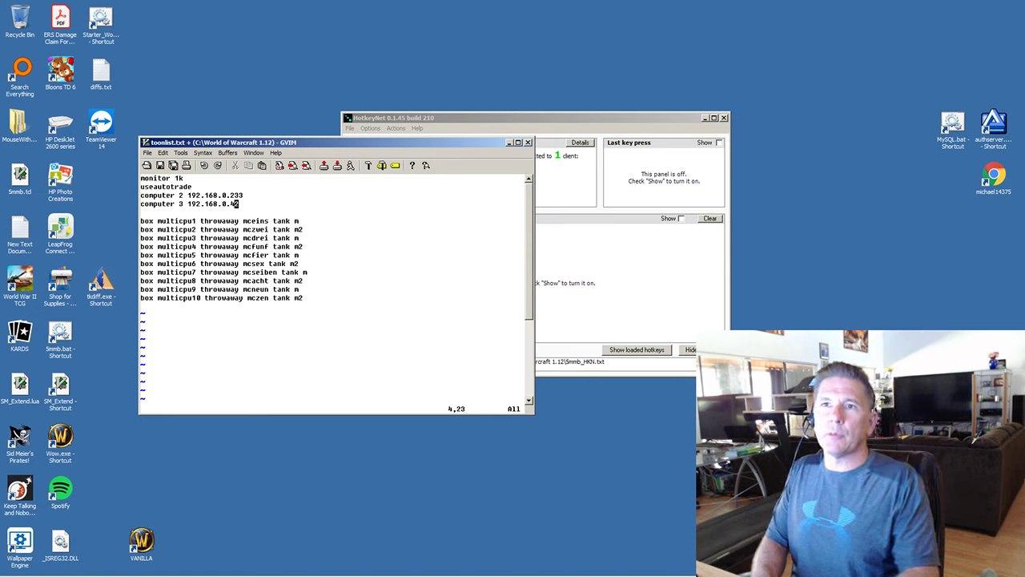
key("d")
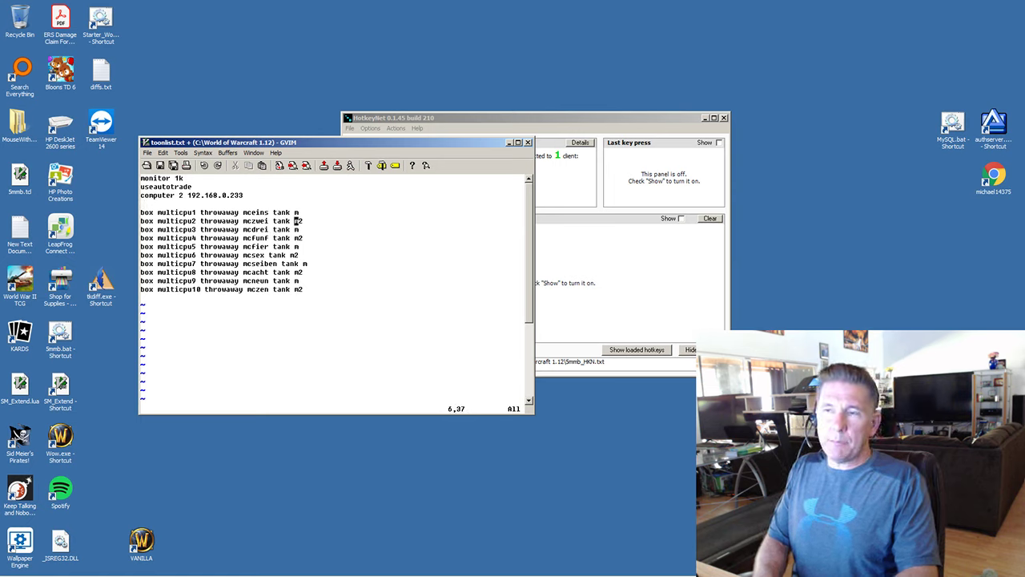
Step: Check the mcfunf and mcsex 'tank m2' entries alongside the second PC's remote view
left_click(297, 238)
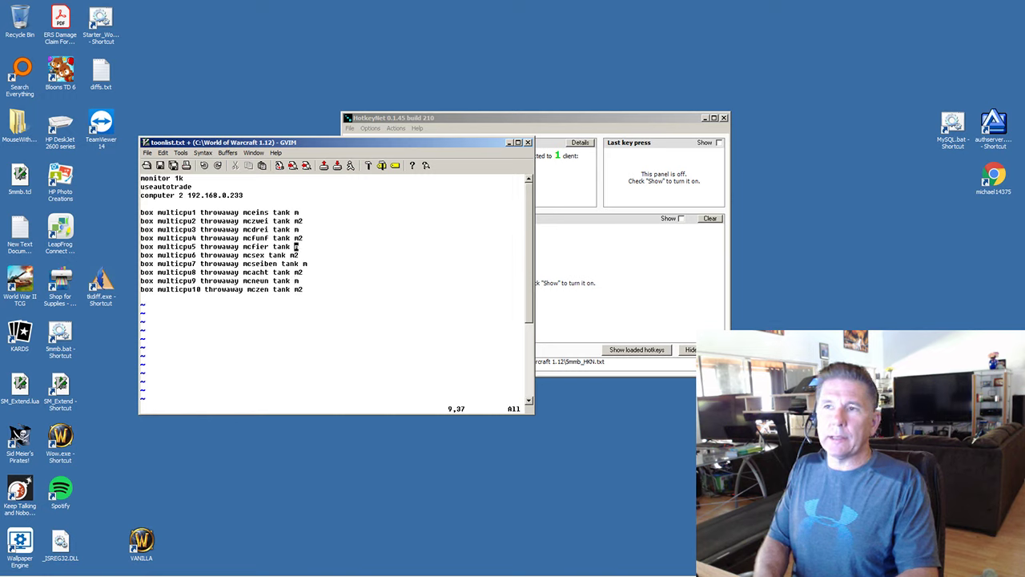
left_click(295, 254)
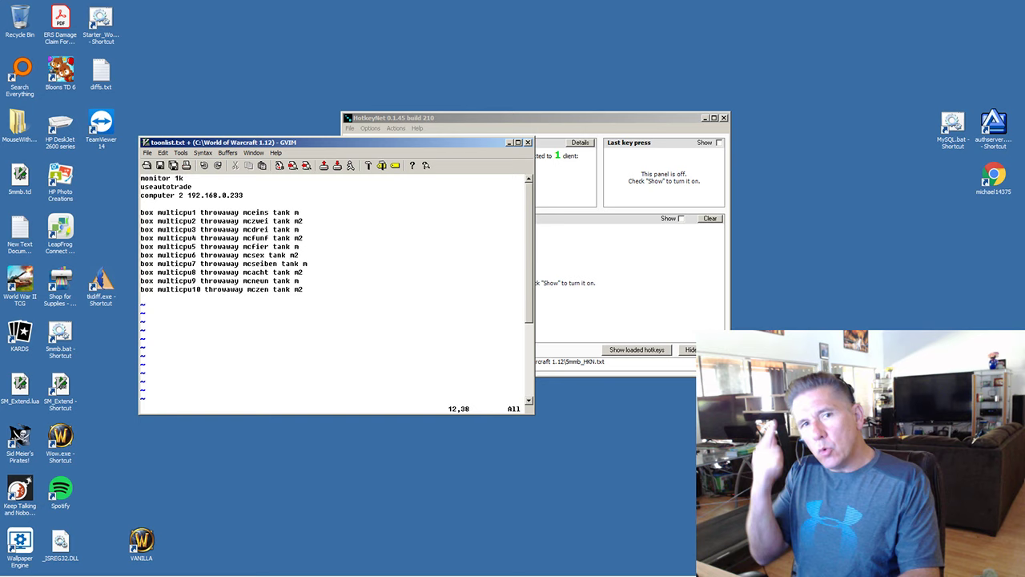
key("super")
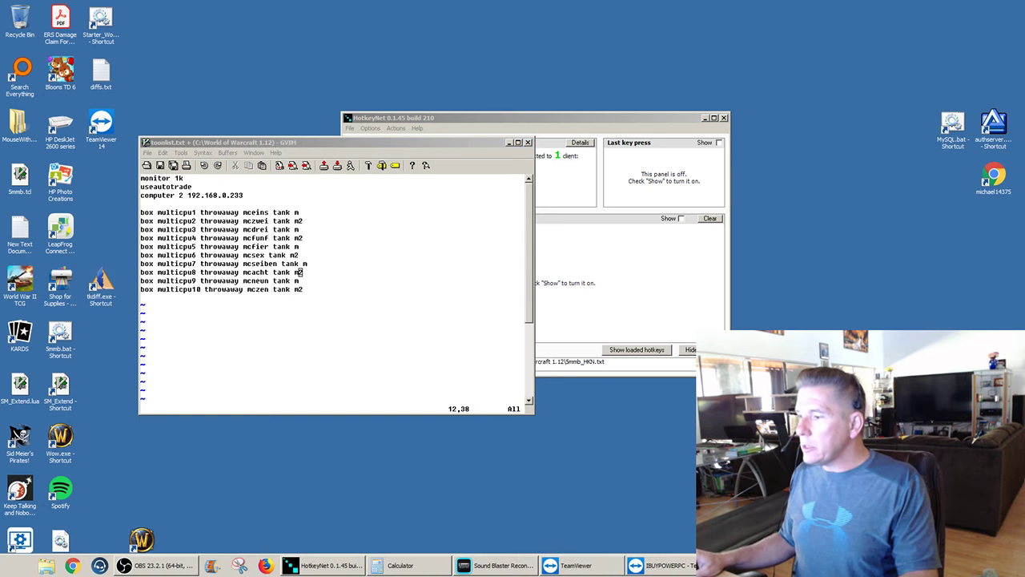
left_click(693, 567)
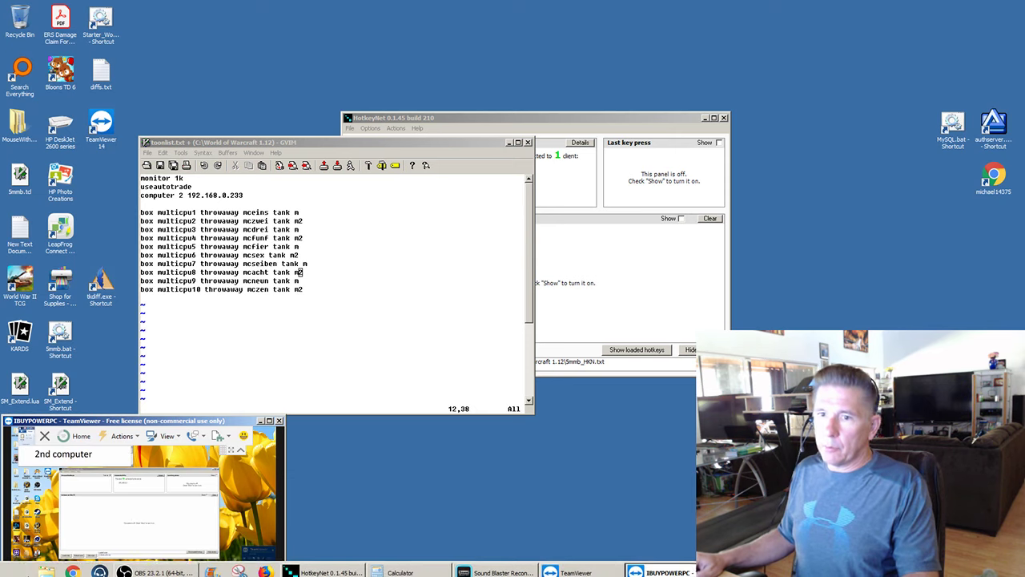
left_click(303, 305)
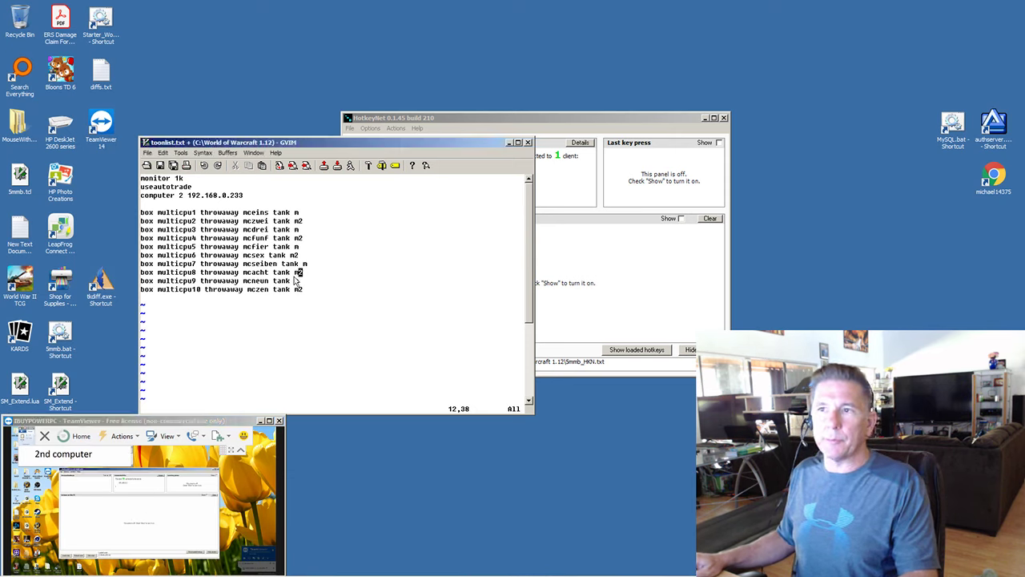
left_click(302, 305)
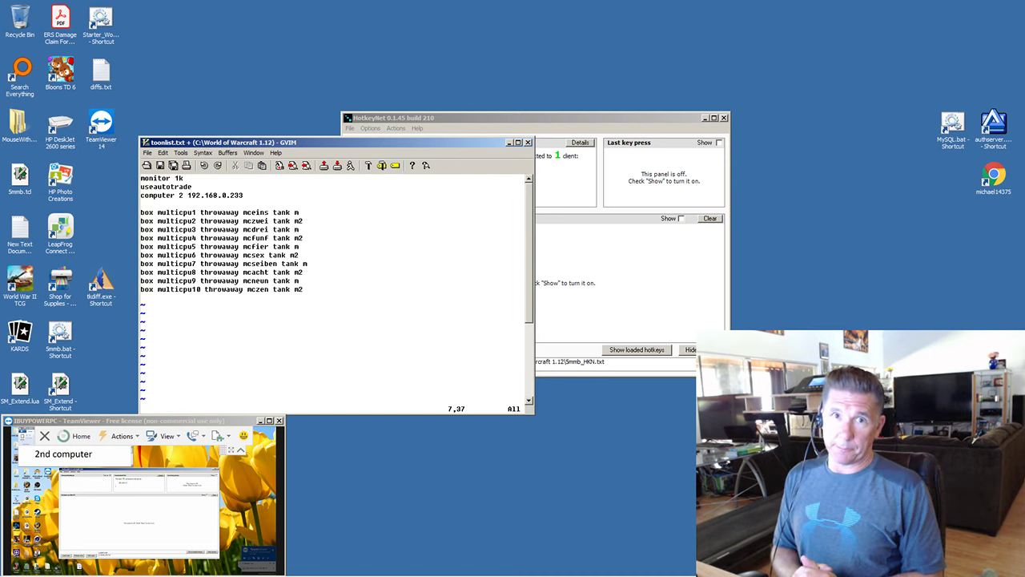
Step: Browse to the World of Warcraft 1.12 folder on Local Disk (C:)
left_click(45, 565)
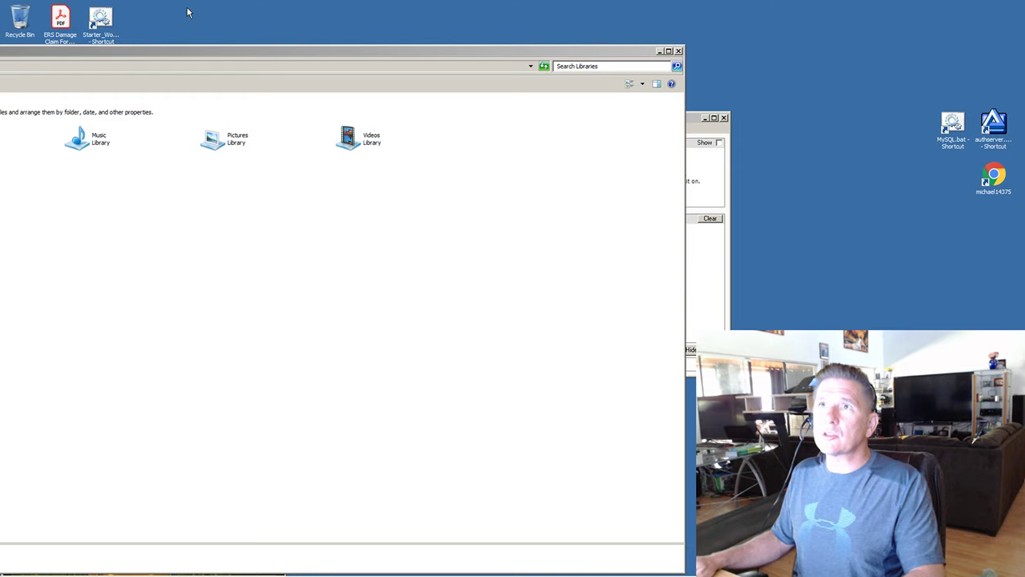
double_click(207, 57)
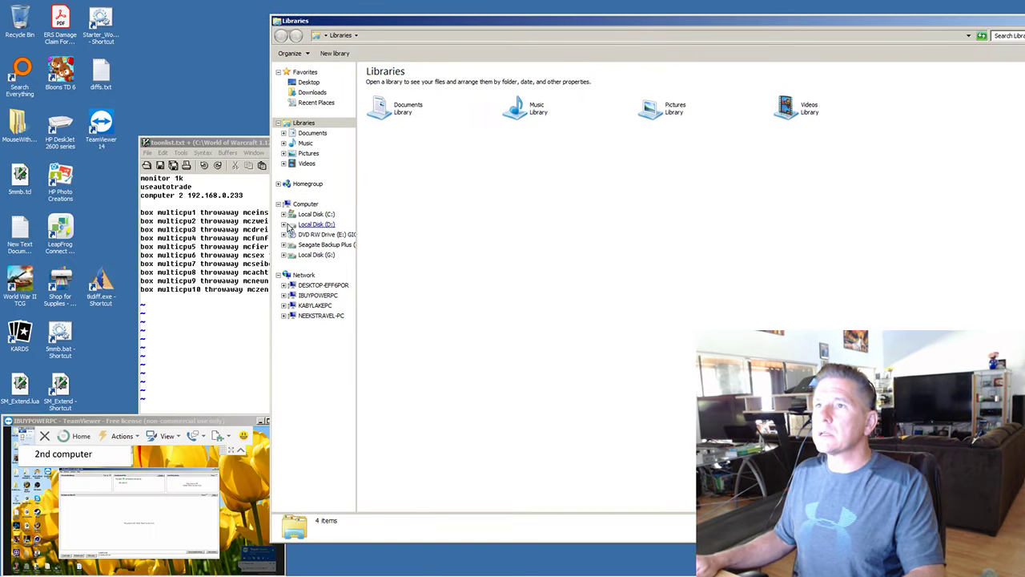
left_click(327, 214)
double_click(390, 192)
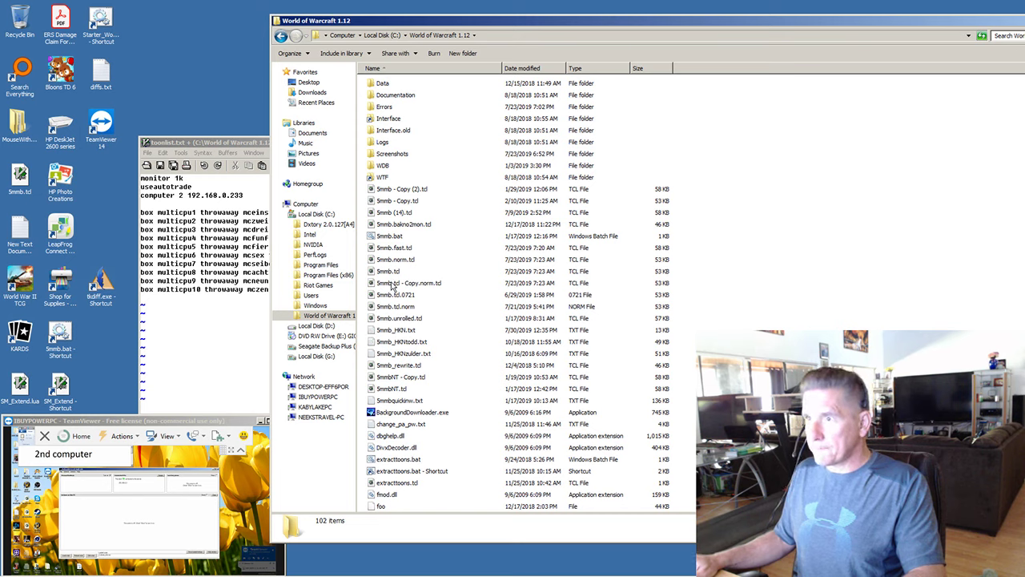
Step: Run 5mmb.bat, answer y to overwrite 5mmb_HKN.txt and SM_Extend.lua, and close the folder
double_click(384, 236)
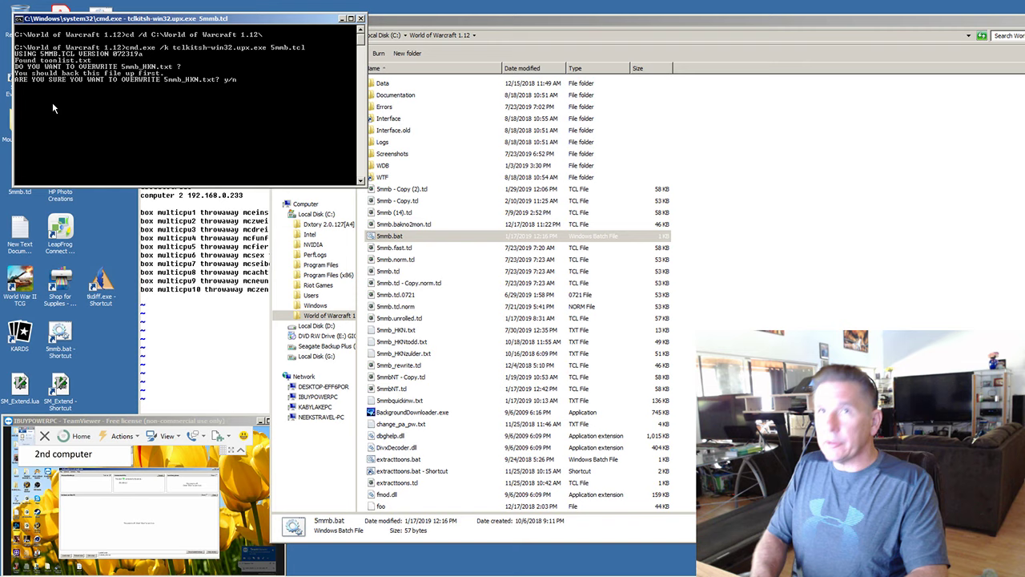
type("y")
key("Return")
type("y")
key("Return")
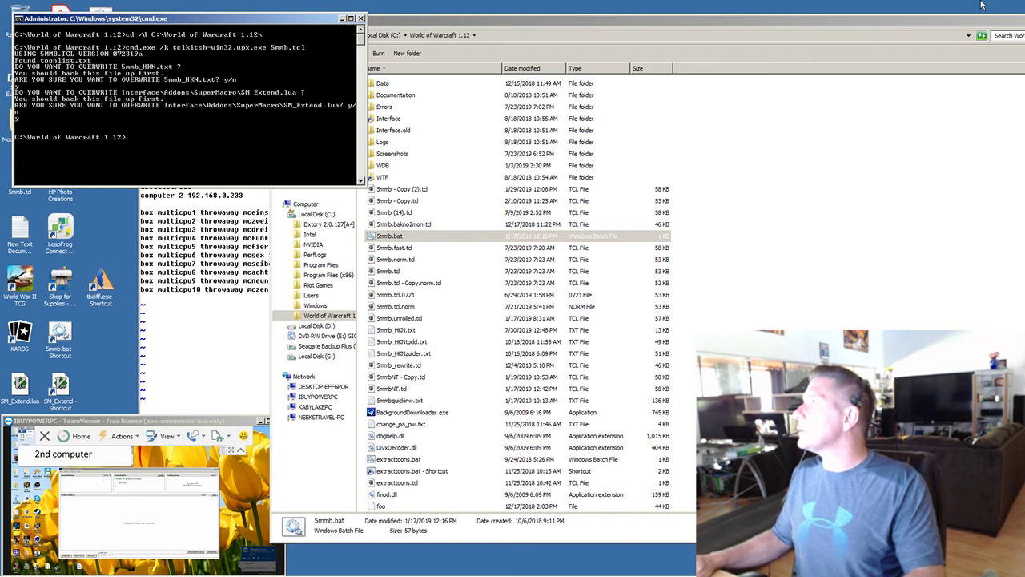
left_click_drag(958, 22, 847, 48)
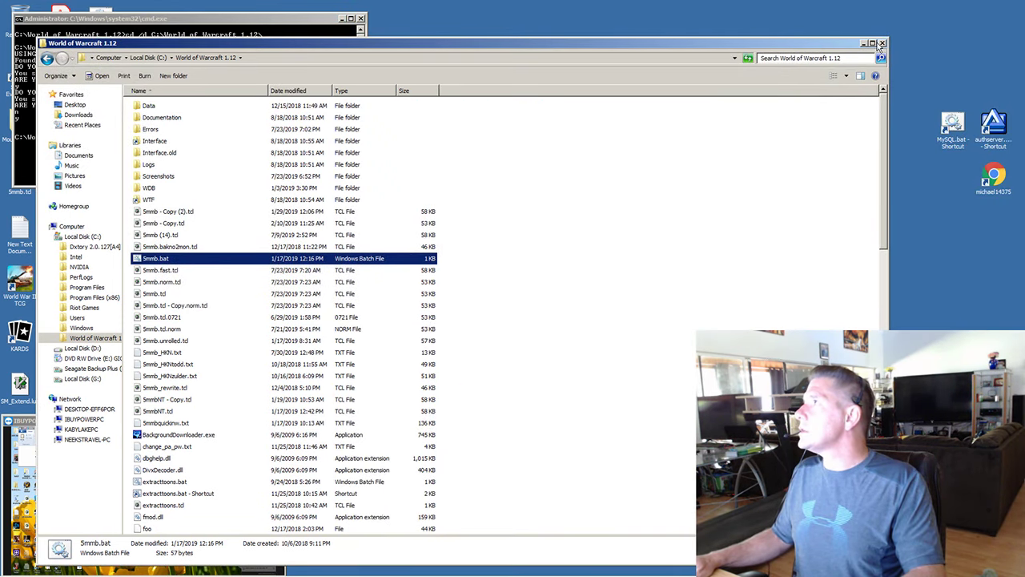
left_click(881, 44)
Step: Reload the regenerated 5mmb_HKN.txt in HotkeyNet and close the cmd.exe window
left_click(610, 276)
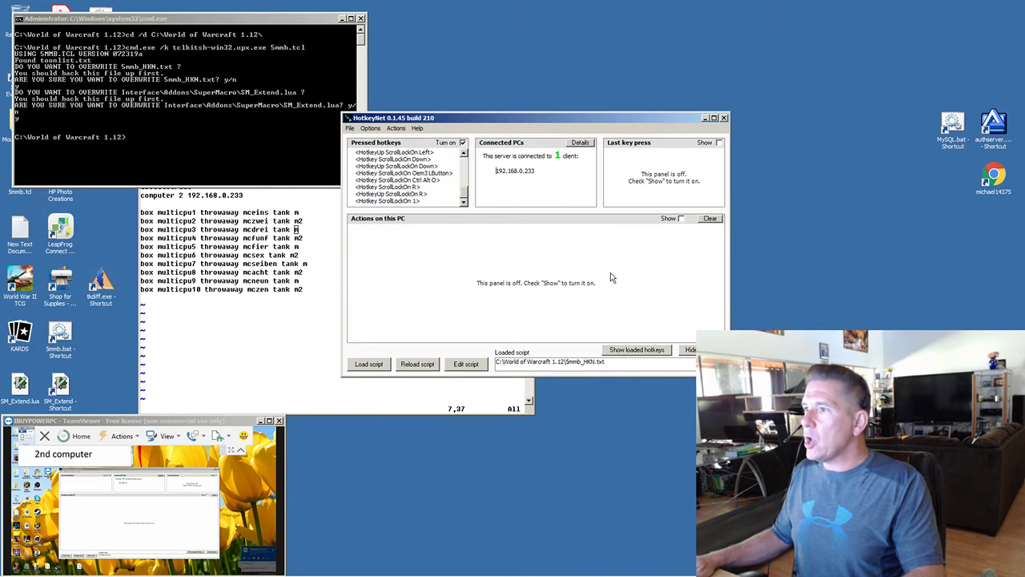
left_click(417, 364)
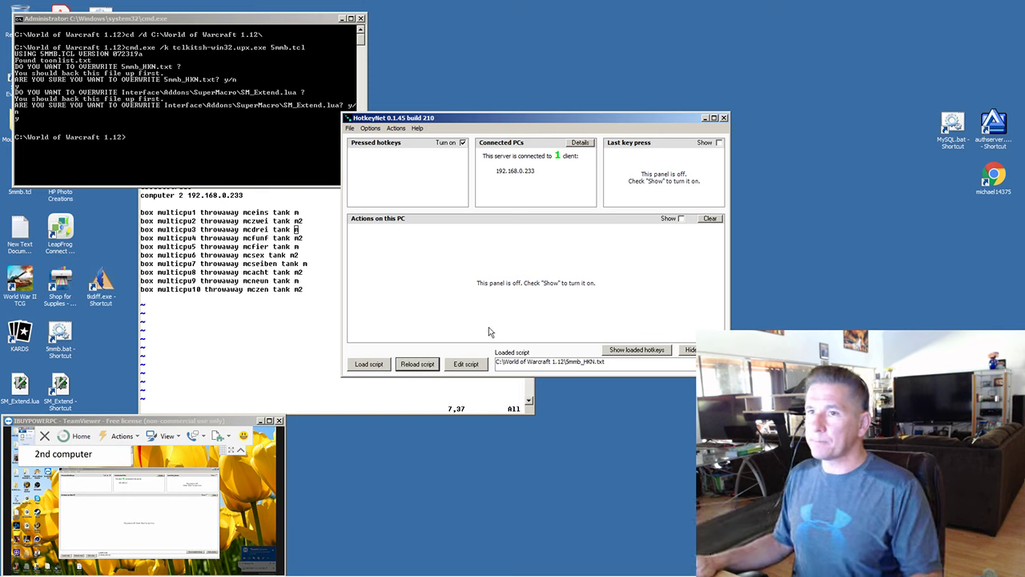
left_click(360, 17)
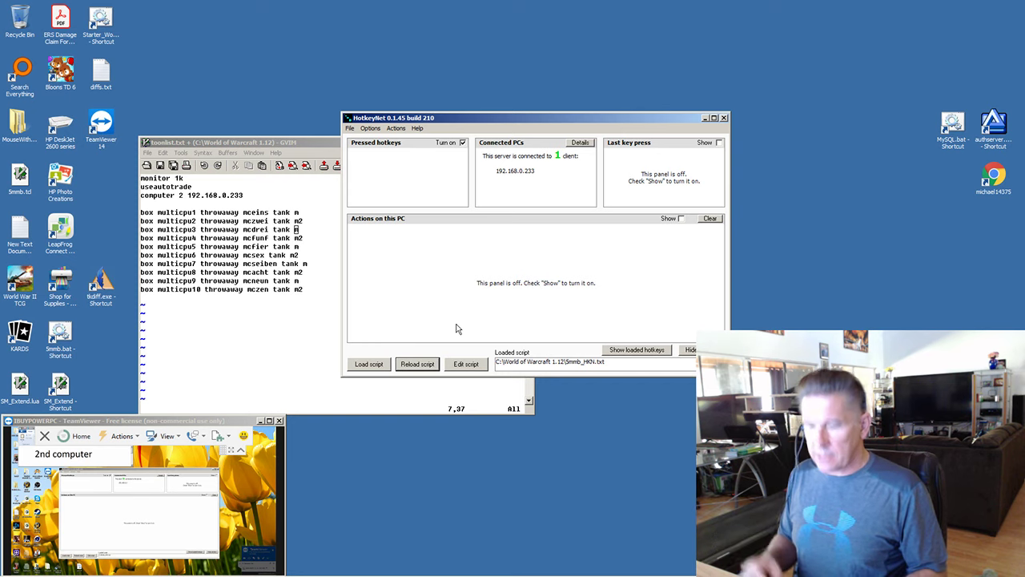
Step: Launch and tile the five local WoW clients at the login screen with Ctrl+Alt+M
key("ctrl+alt+m")
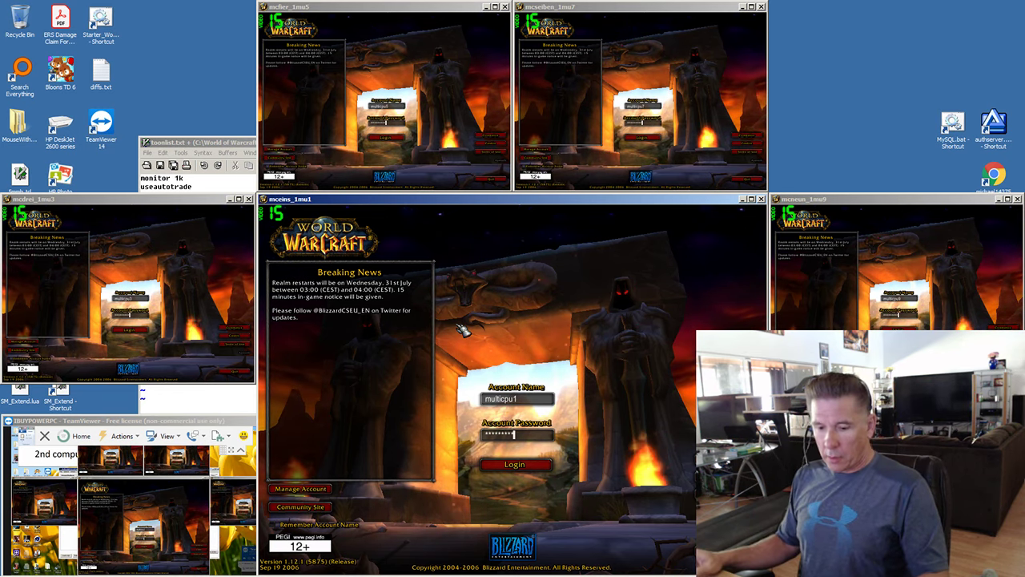
Step: Log all five accounts in at once and enter the world at Shadow Grave
left_click(356, 140)
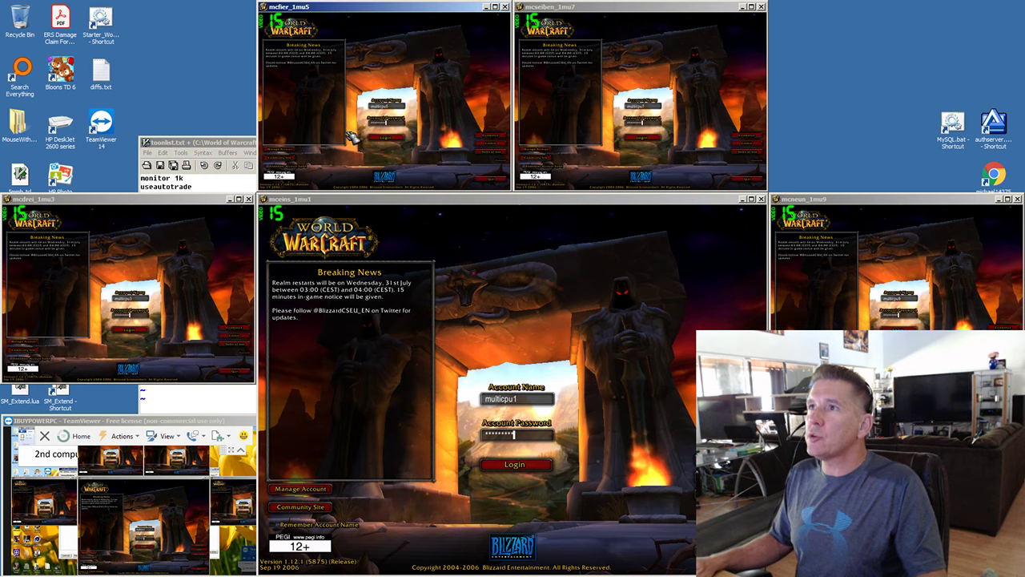
key("Return")
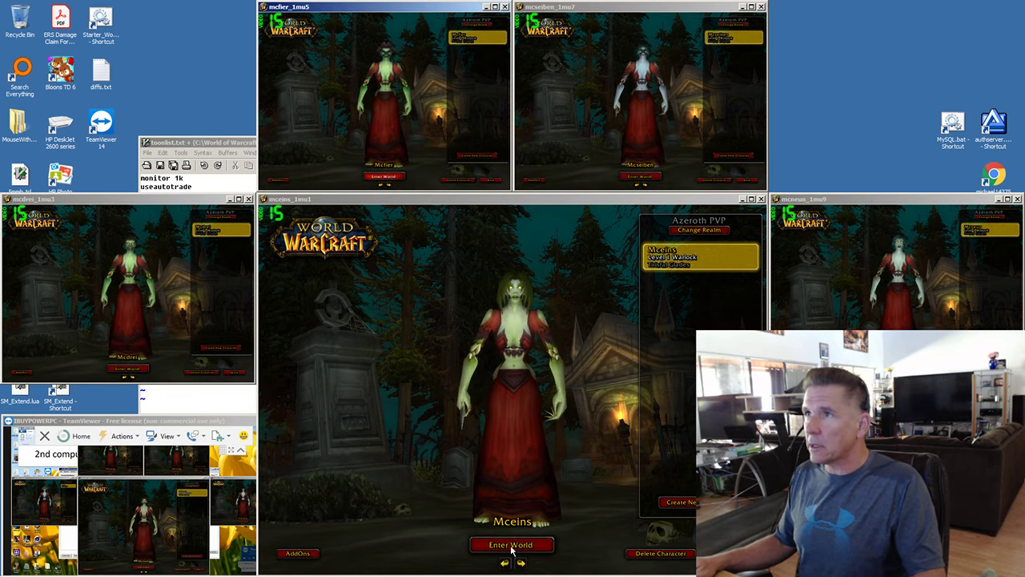
left_click(387, 179)
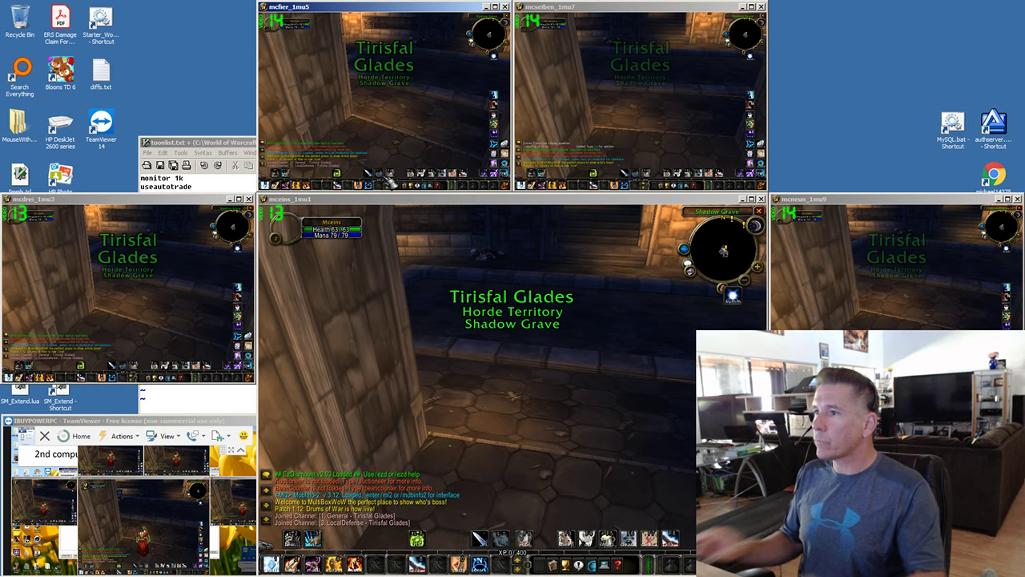
Step: Invite all ten warlocks from Mceins's window into one raid, filling groups 1 and 2
left_click(533, 387)
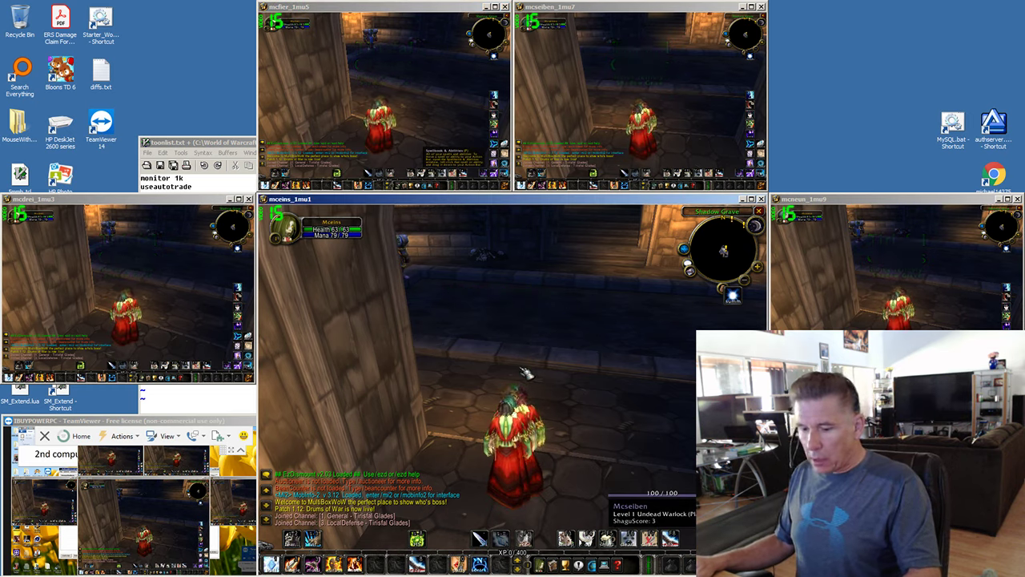
key("1")
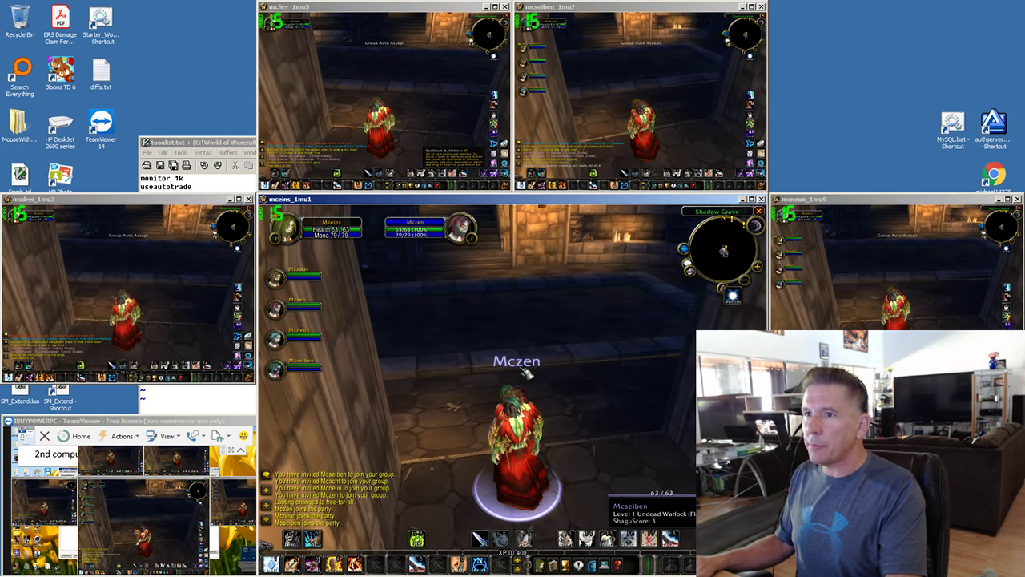
key("o")
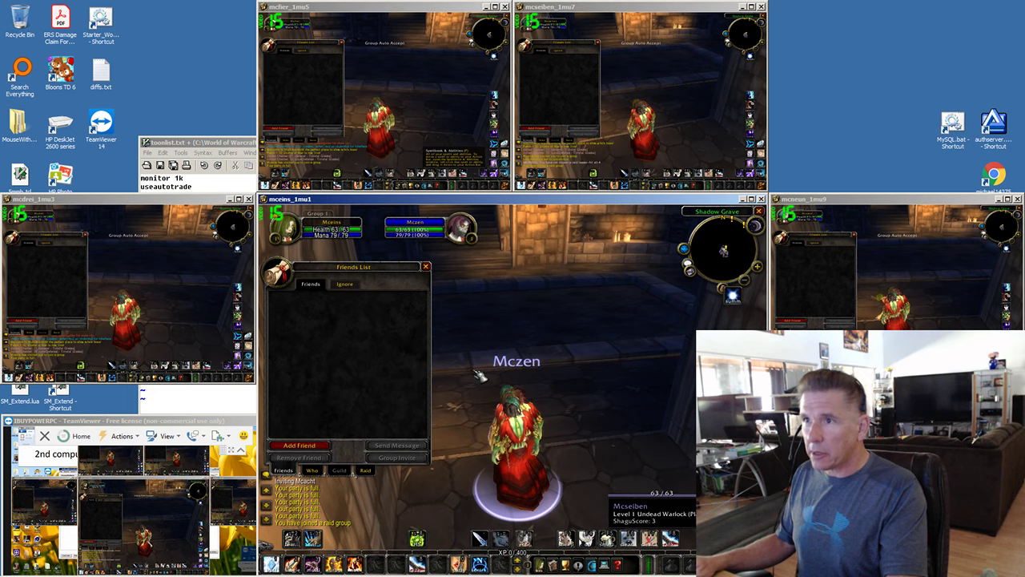
left_click(368, 471)
key("1")
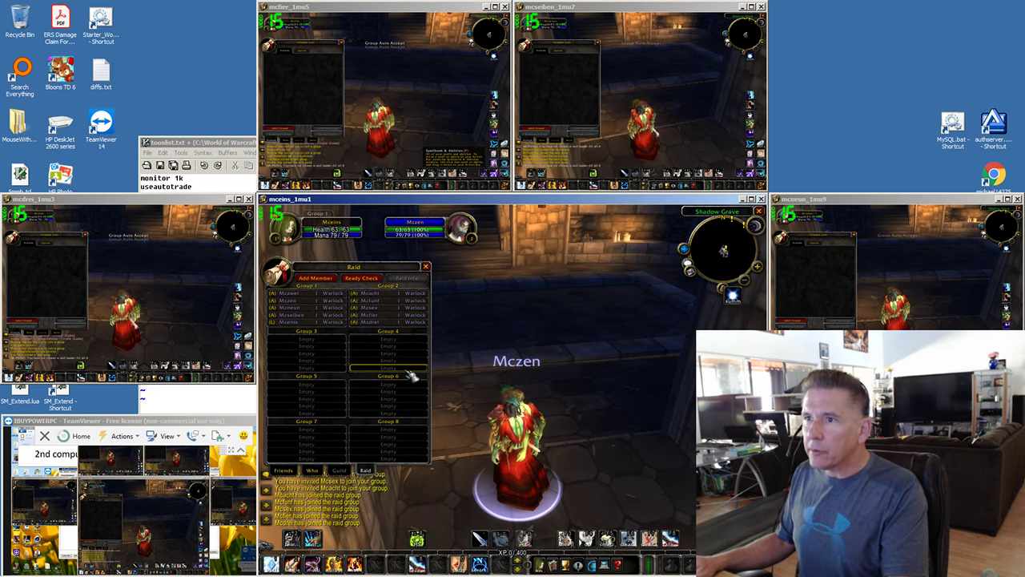
left_click(425, 266)
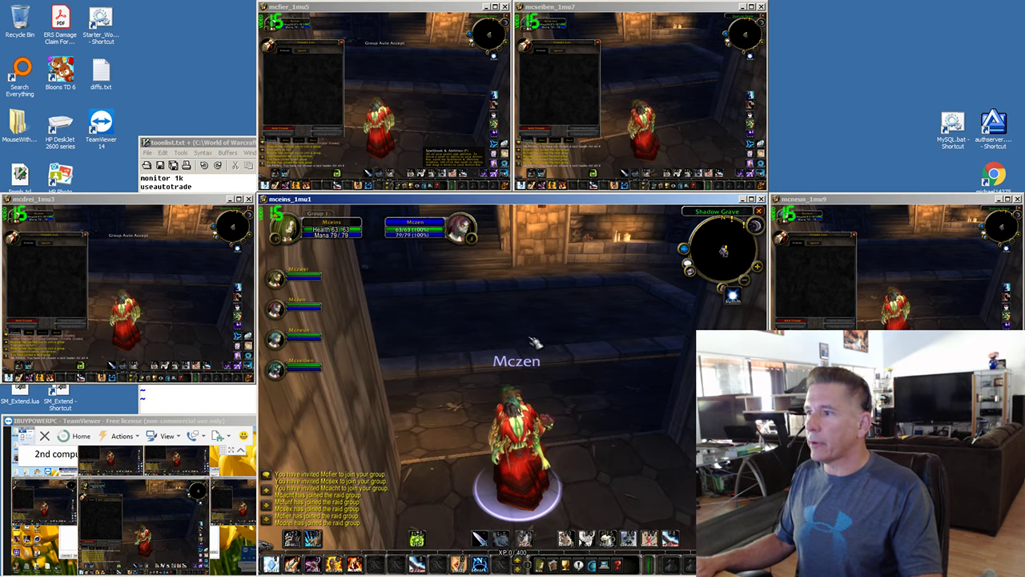
Step: Walk the followers to the Horde Recruitment Officer and open its 'Give me Level 60' dialog
key("w")
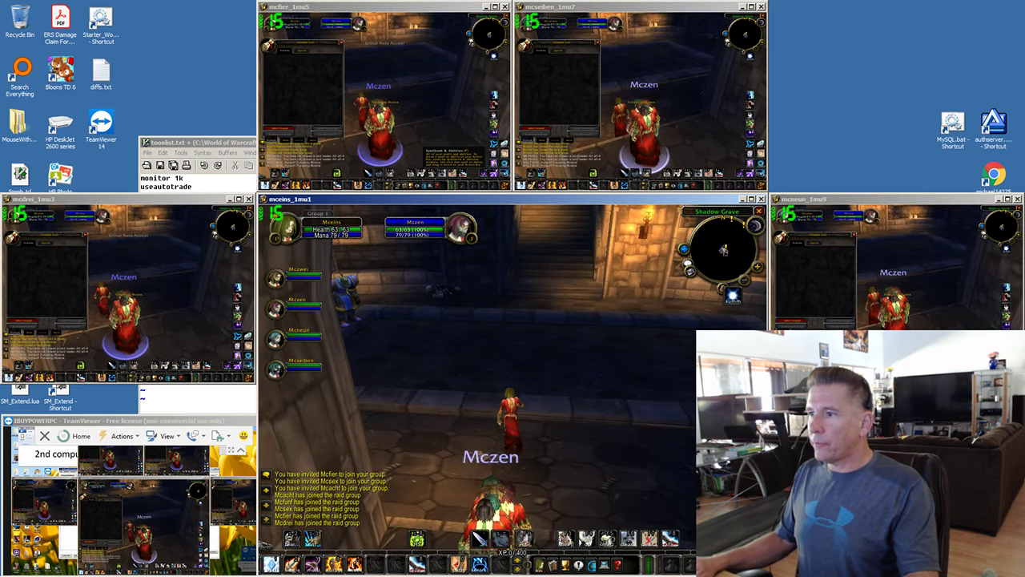
key("a")
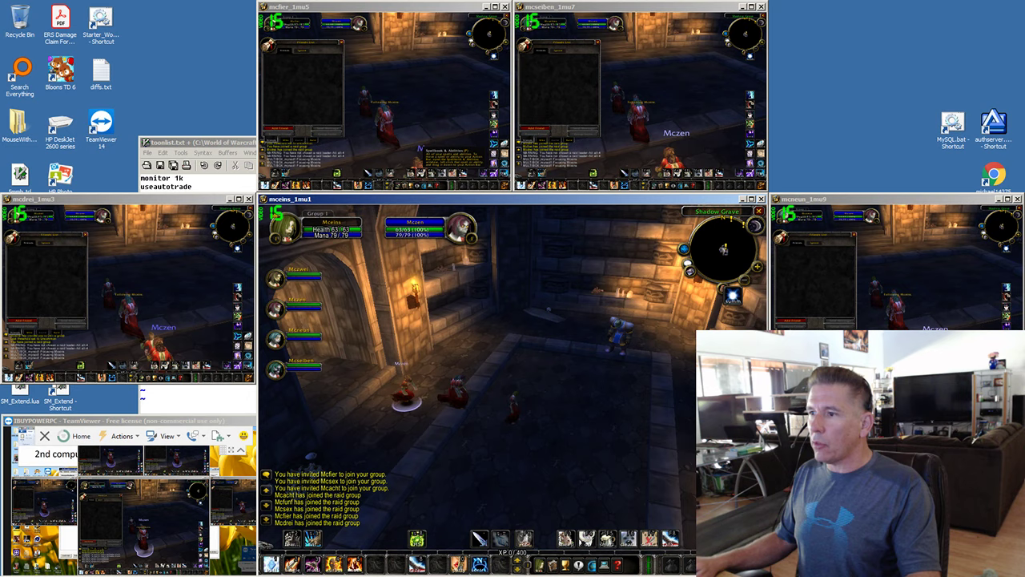
key("w")
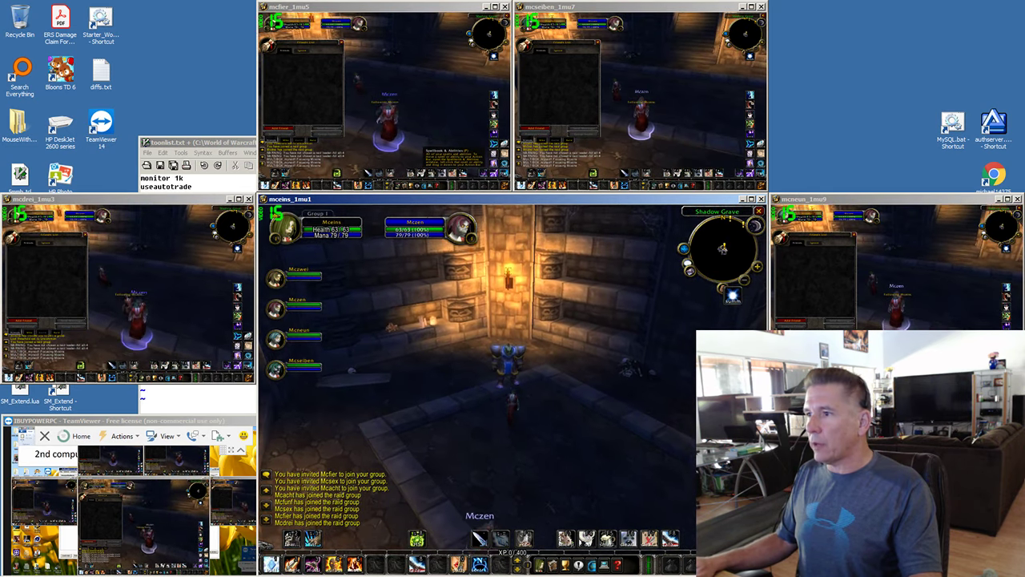
key("a")
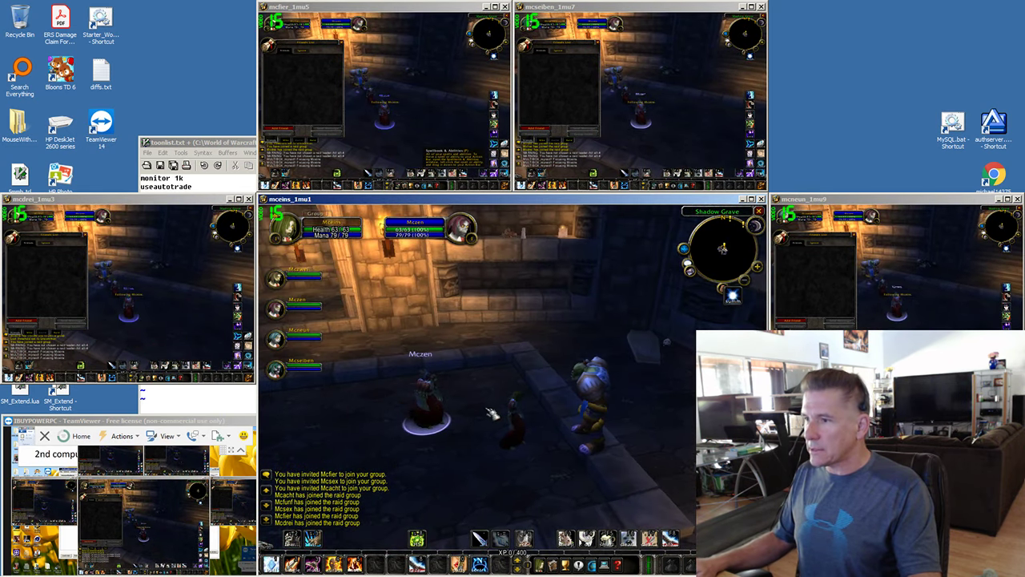
key("a")
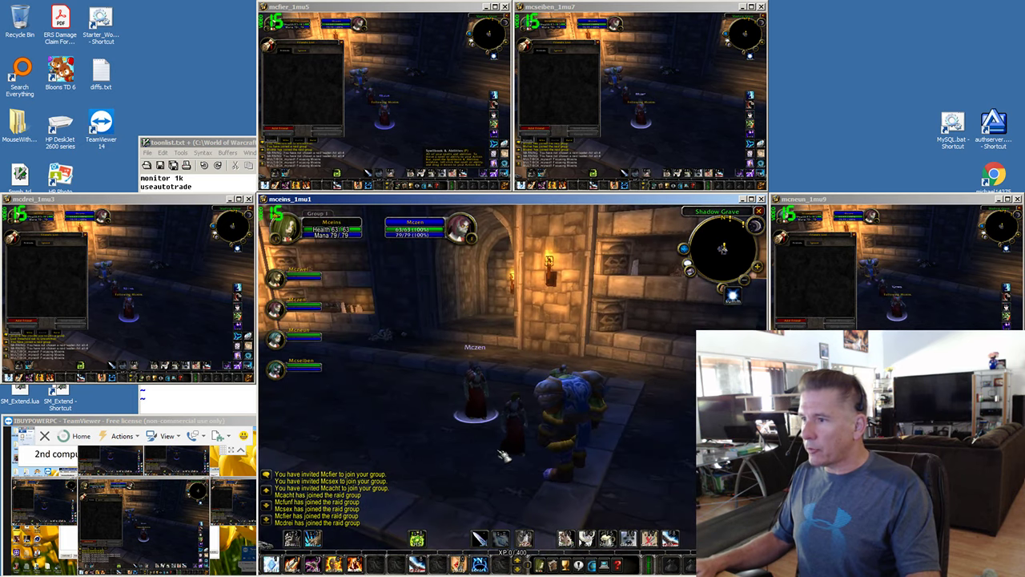
key("a")
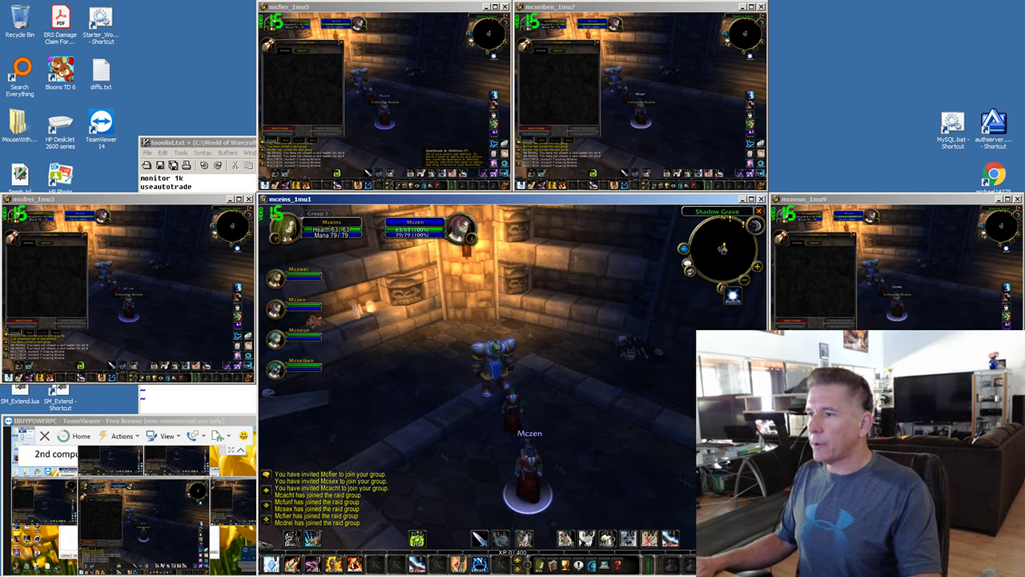
key("a")
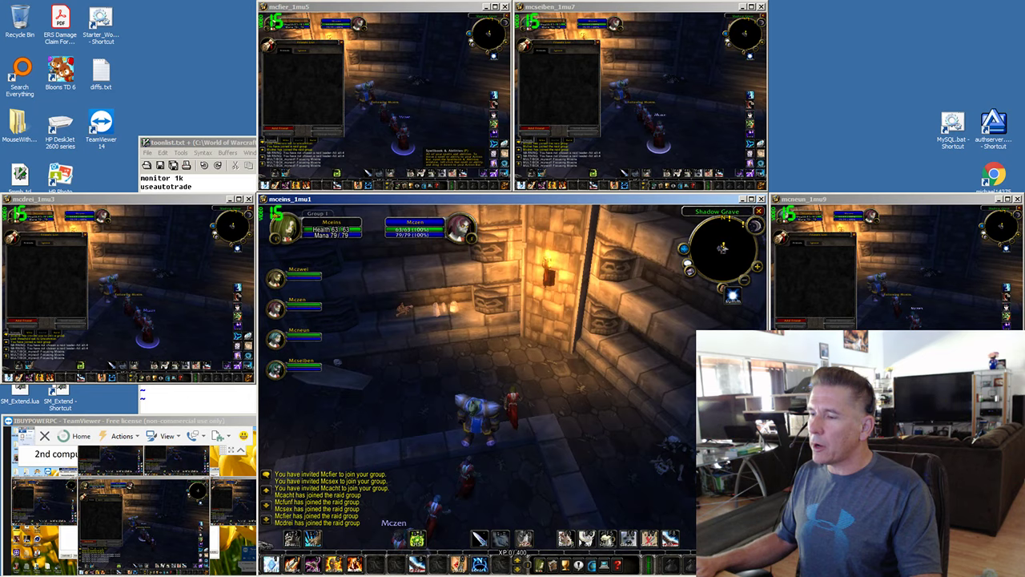
key("a")
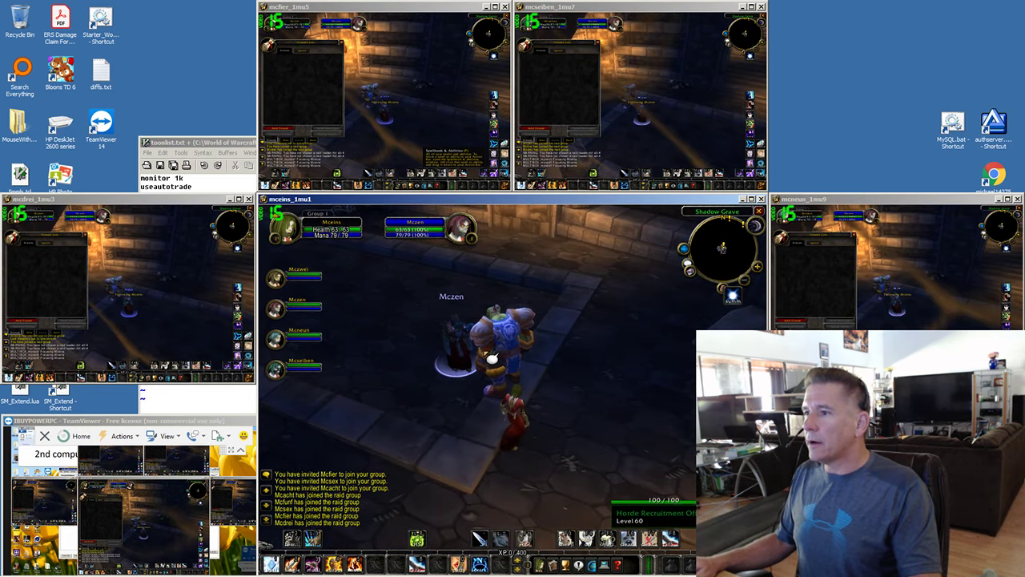
key("f")
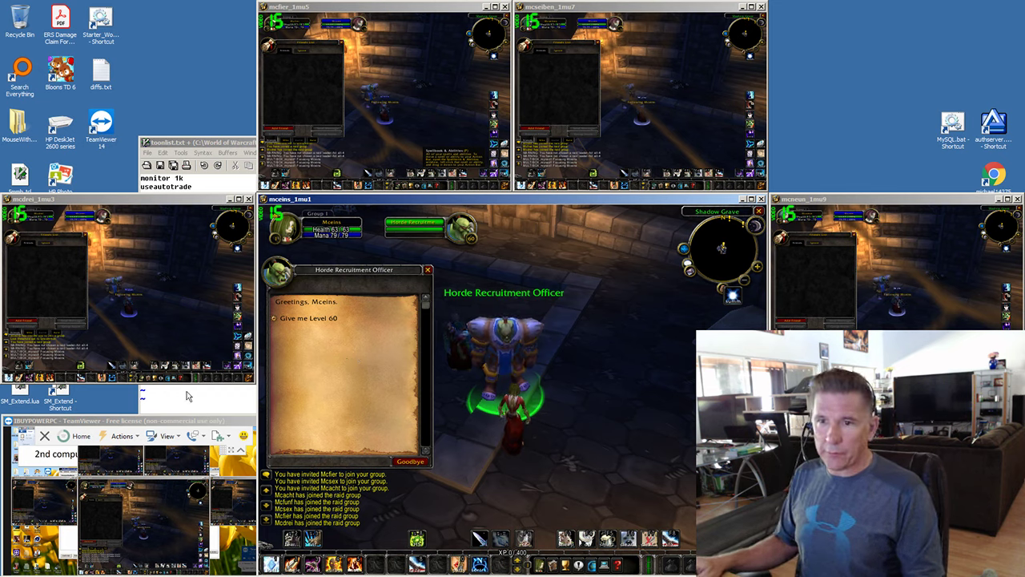
Step: Move the team up to the officer and maximize the TeamViewer view of the second PC
key("w")
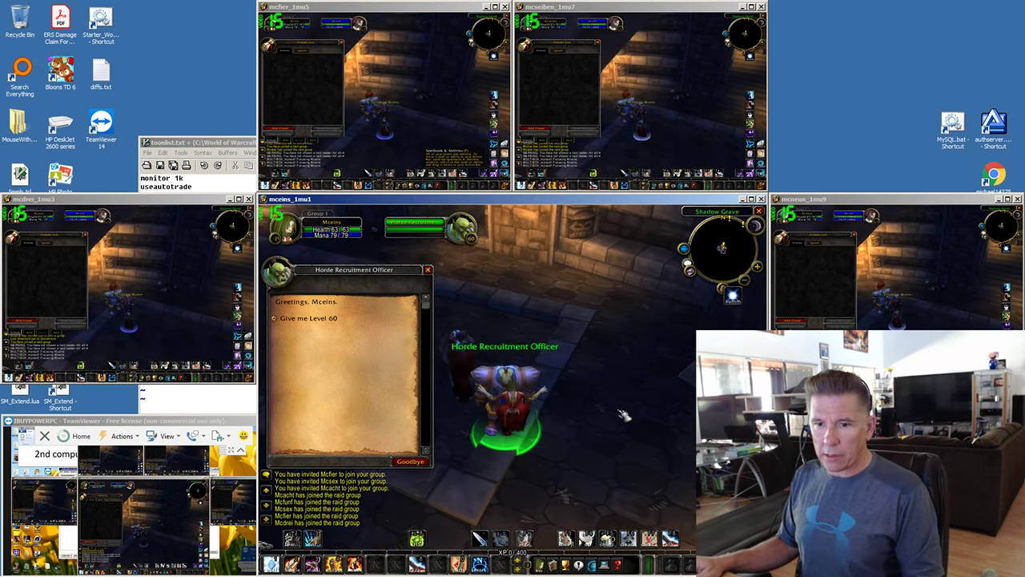
double_click(210, 420)
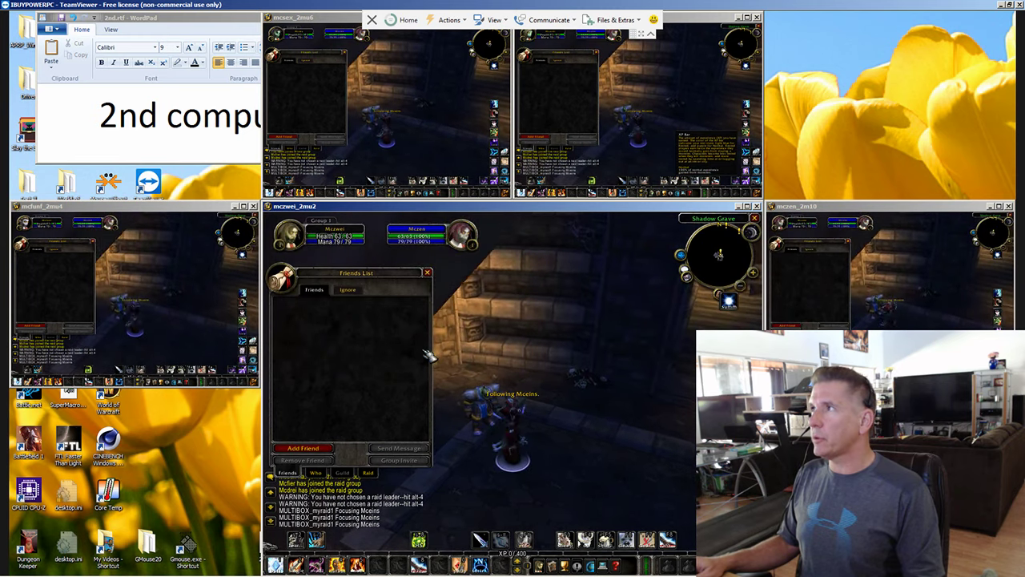
double_click(709, 8)
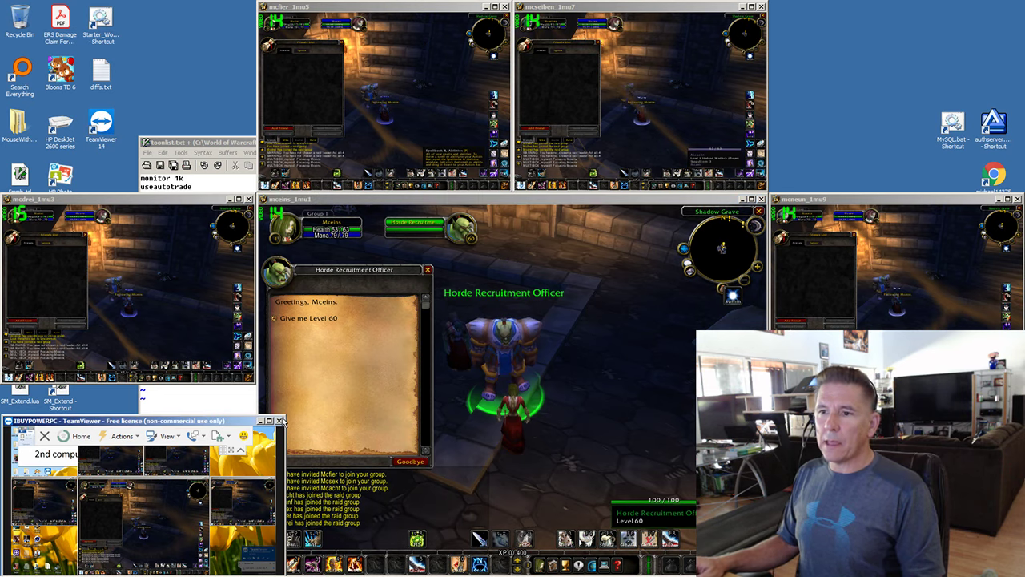
left_click_drag(282, 420, 641, 203)
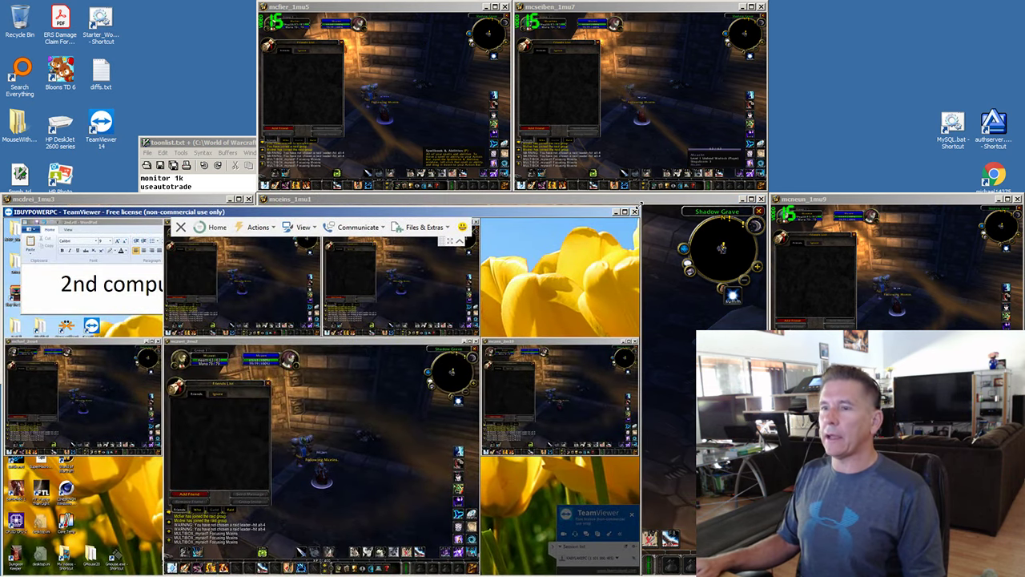
left_click(423, 460)
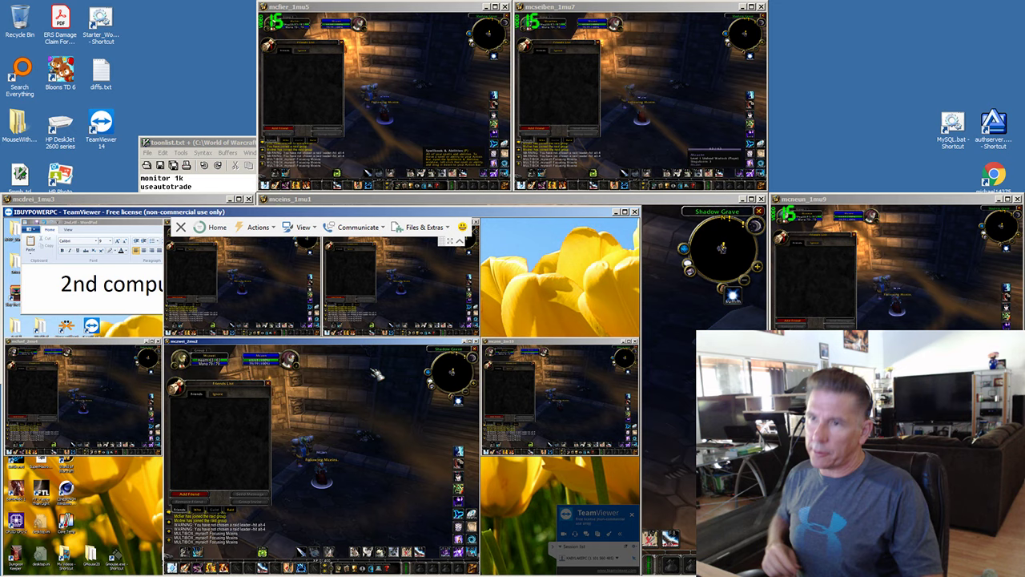
left_click(583, 419)
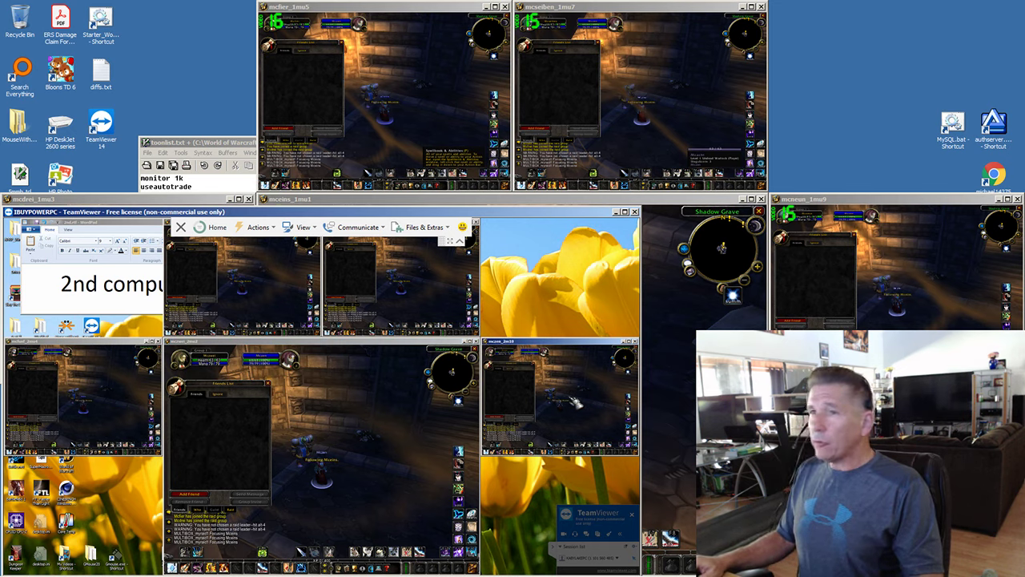
left_click(492, 119)
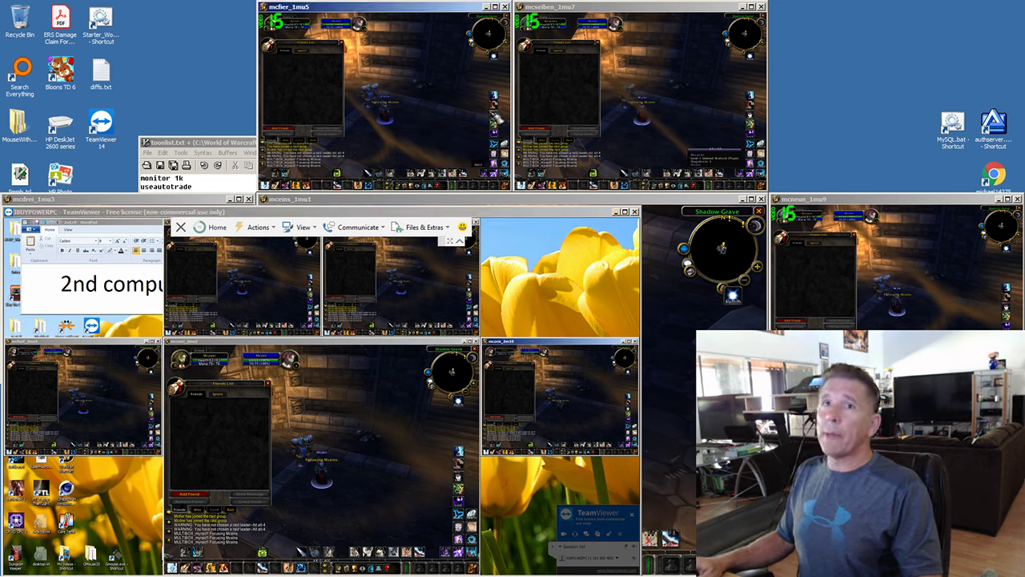
left_click(570, 113)
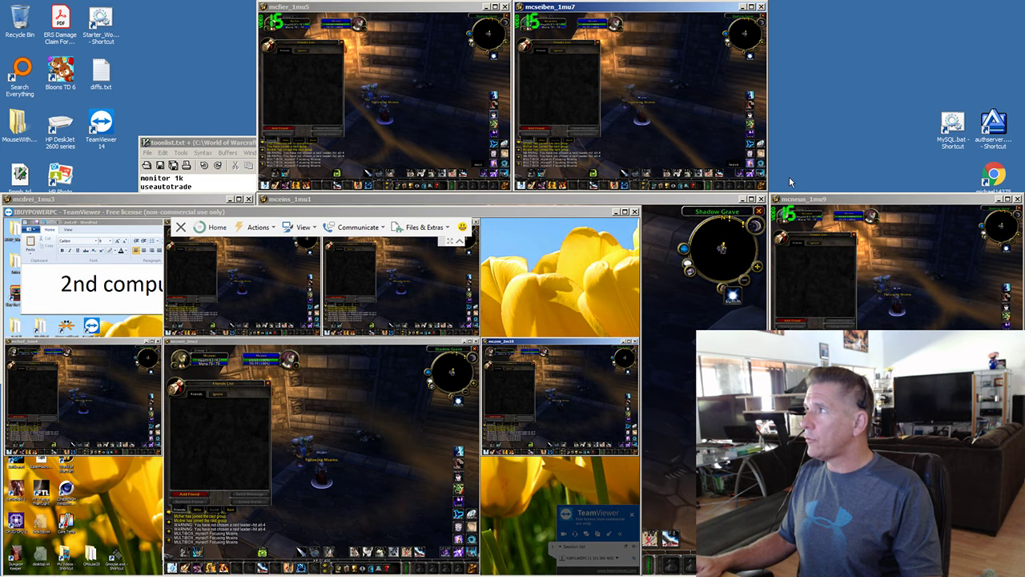
left_click(872, 222)
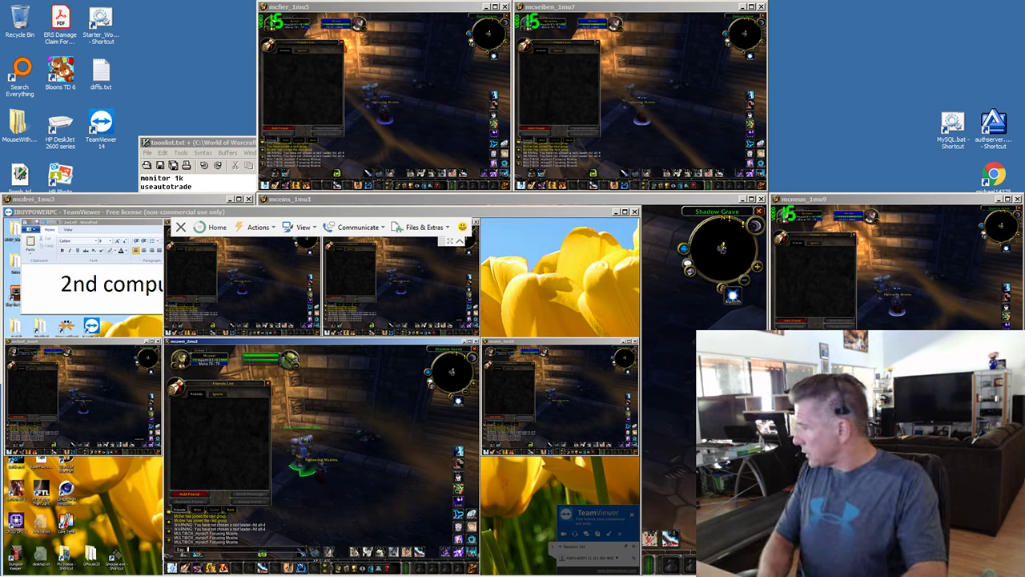
Step: Open the quest log on every character, then minimize the mceins_1mu1 window
key("l")
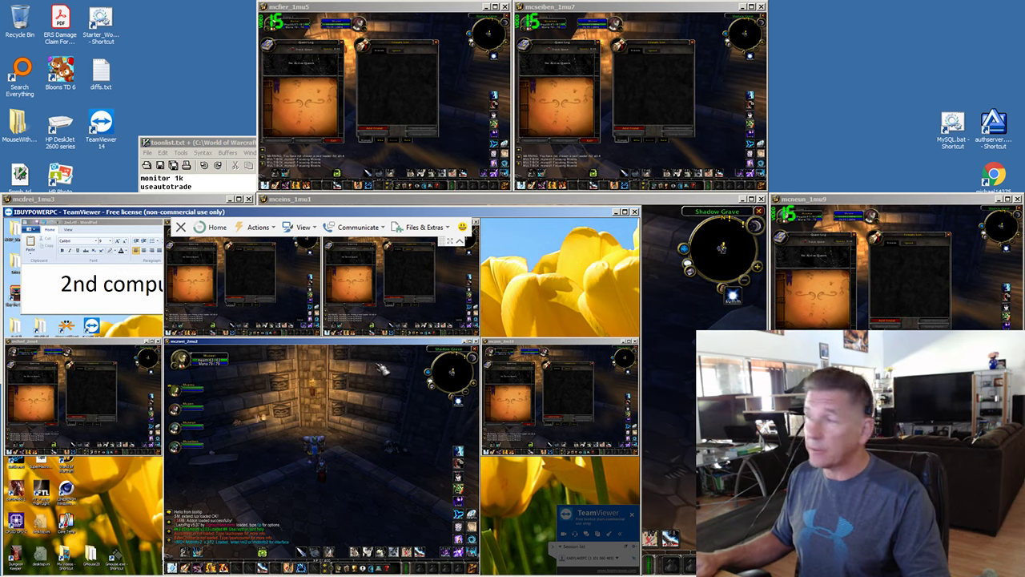
left_click(684, 262)
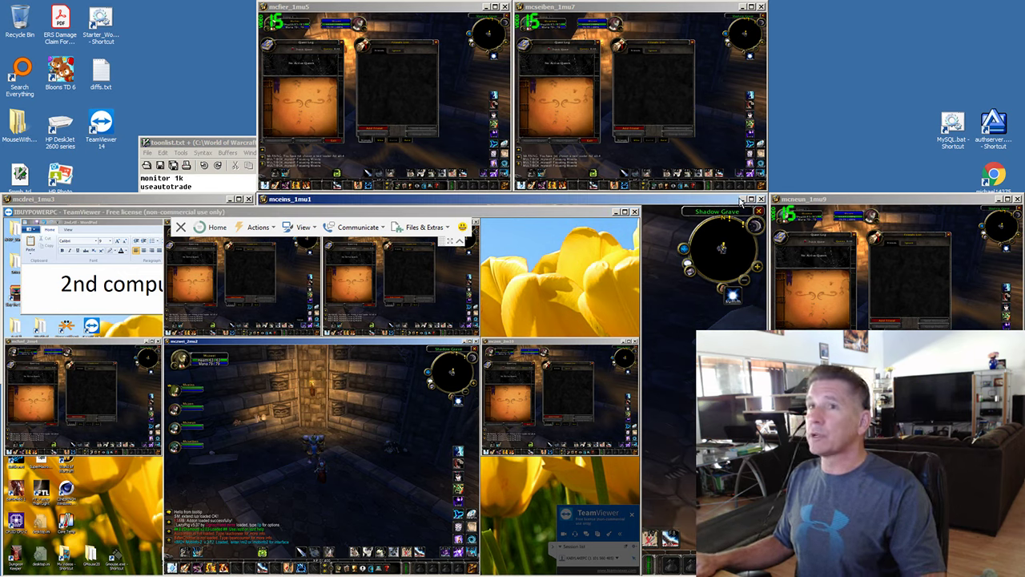
left_click(503, 231)
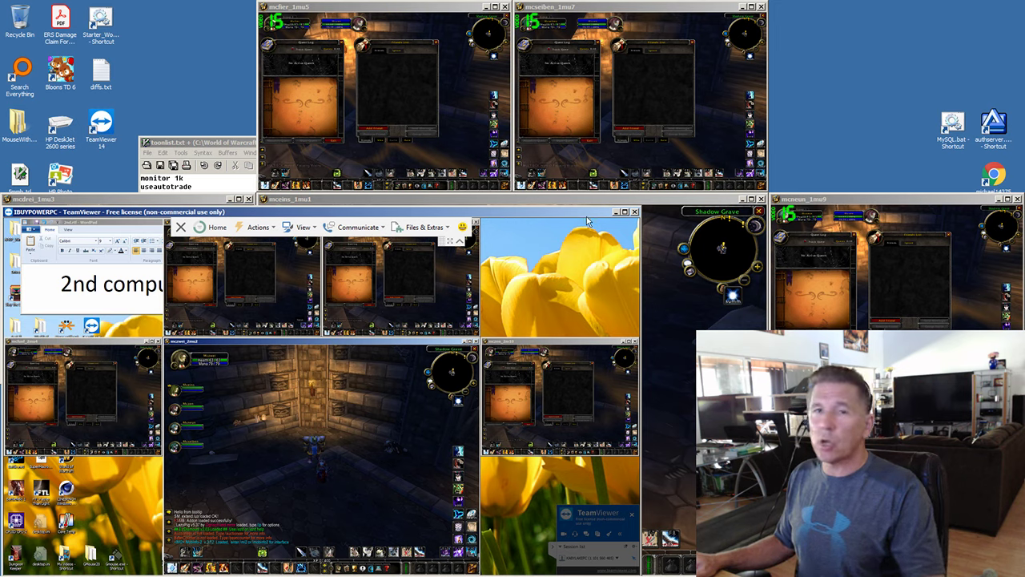
left_click(616, 214)
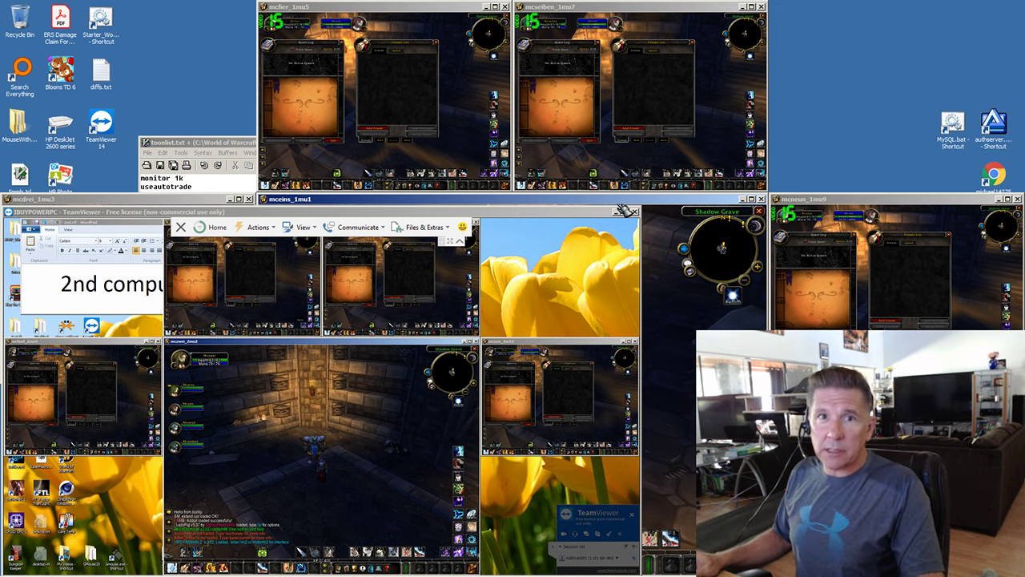
left_click(586, 220)
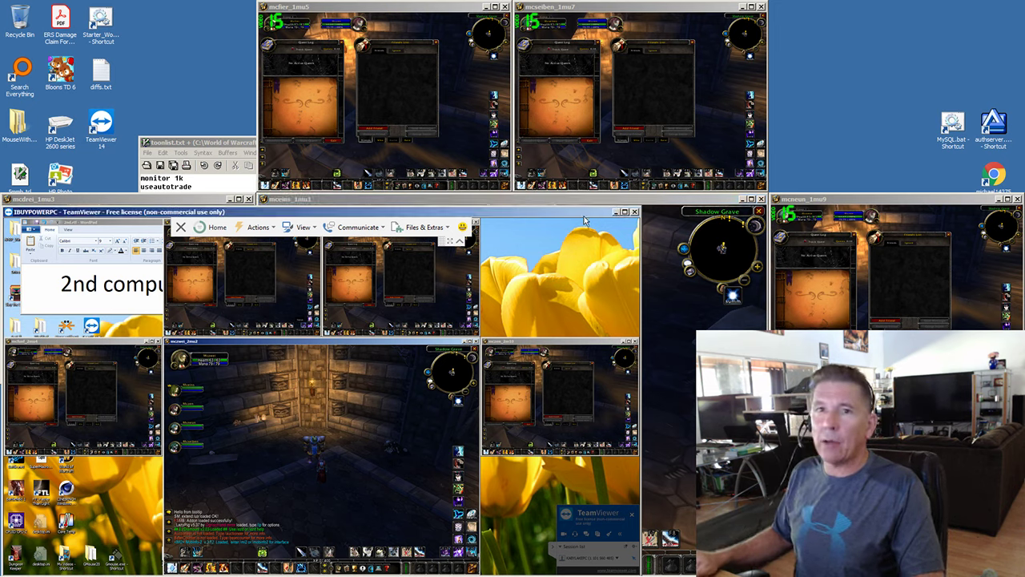
left_click(664, 224)
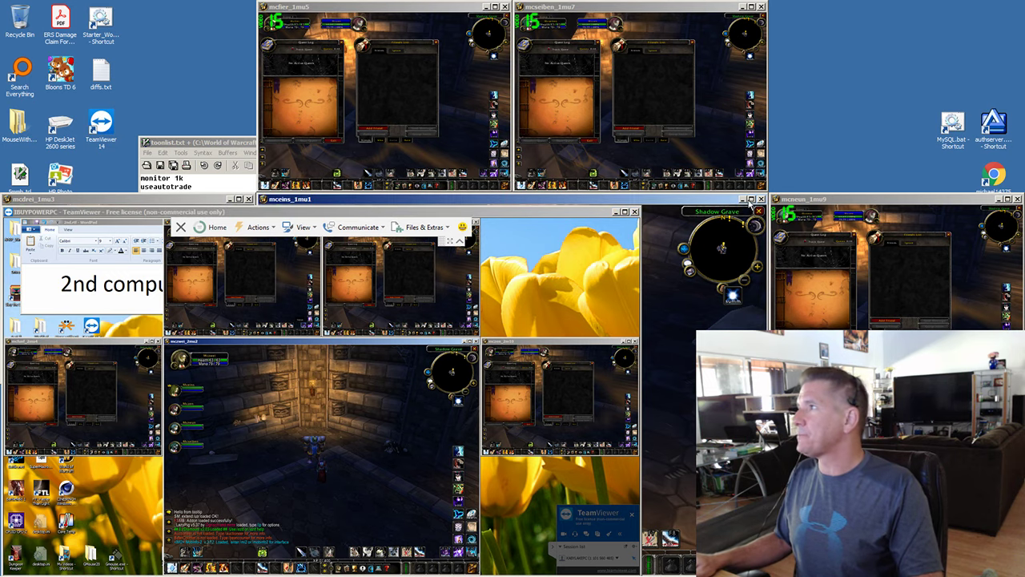
left_click(743, 199)
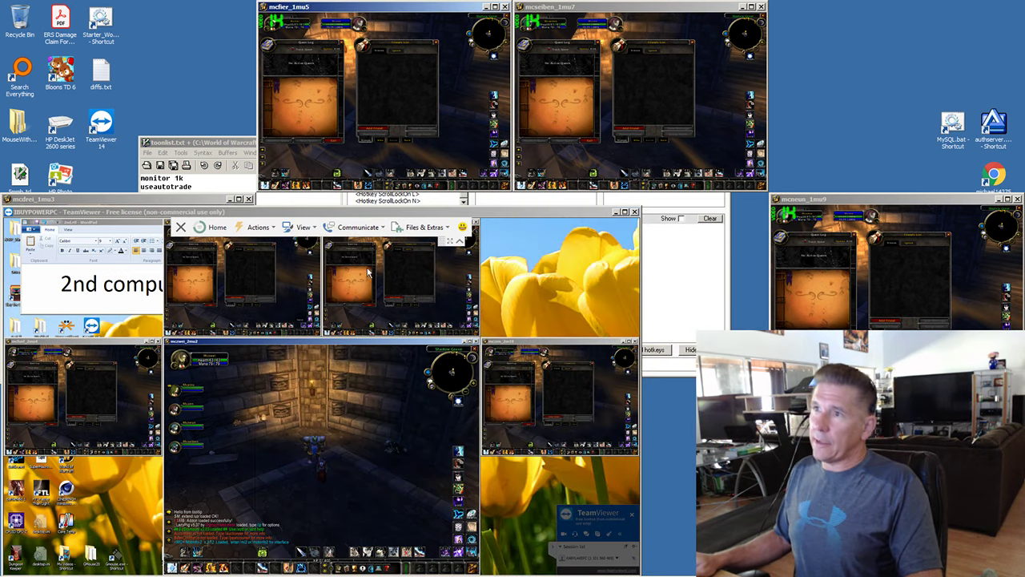
Step: Minimize TeamViewer and close toonlist.txt in GVim, saving its changes
left_click(634, 211)
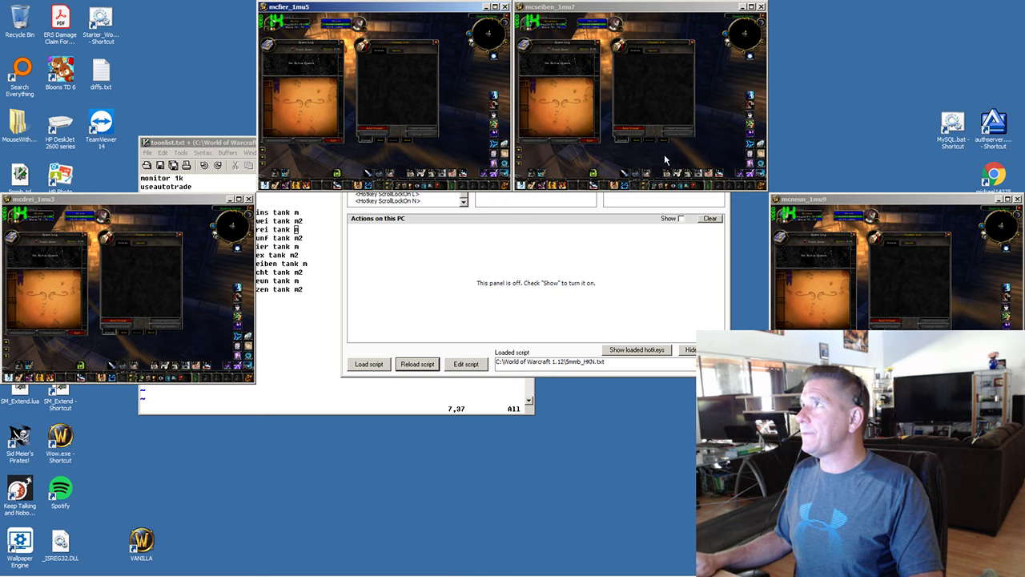
left_click(750, 7)
left_click(485, 410)
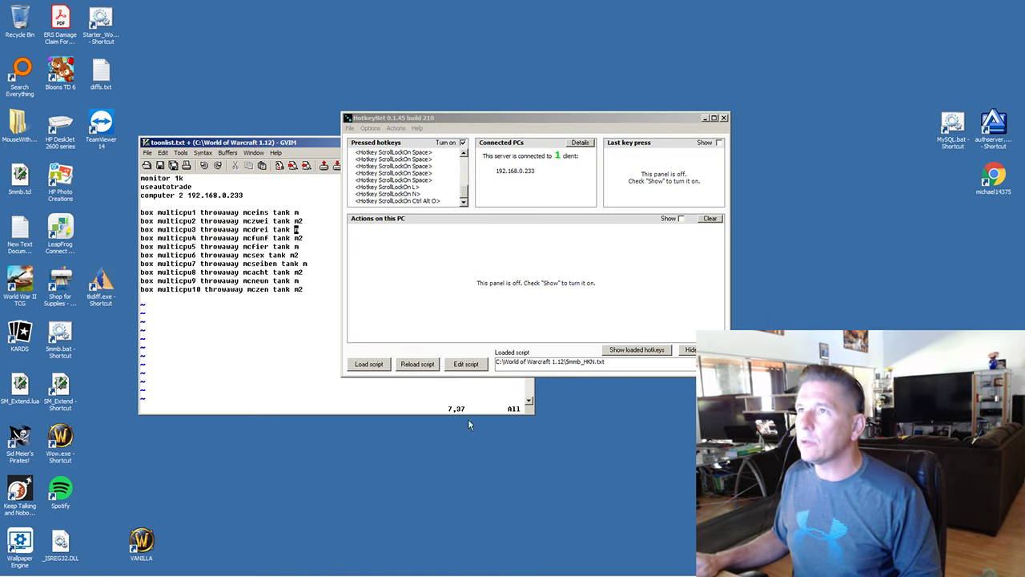
left_click(285, 138)
left_click(528, 143)
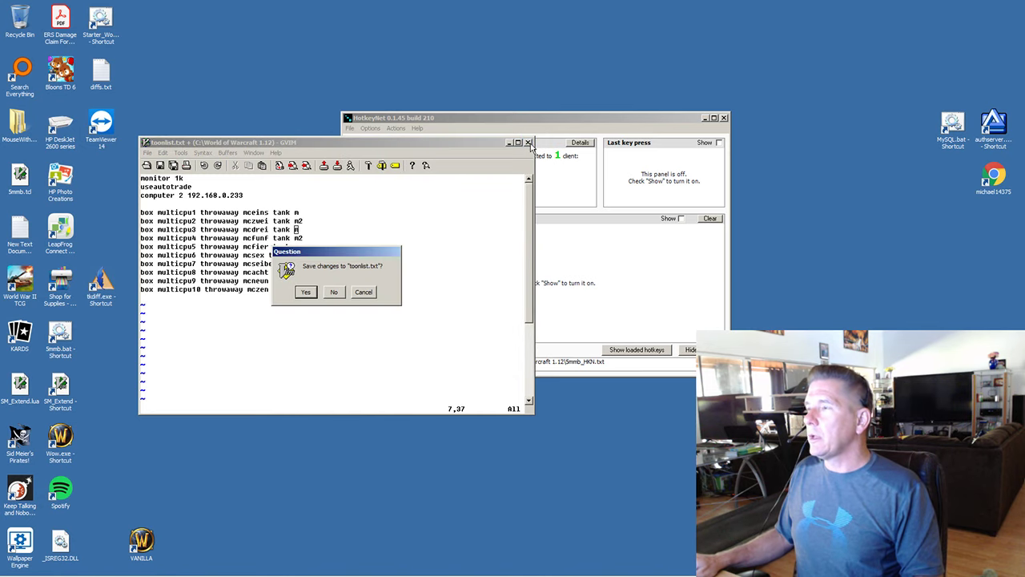
left_click(305, 293)
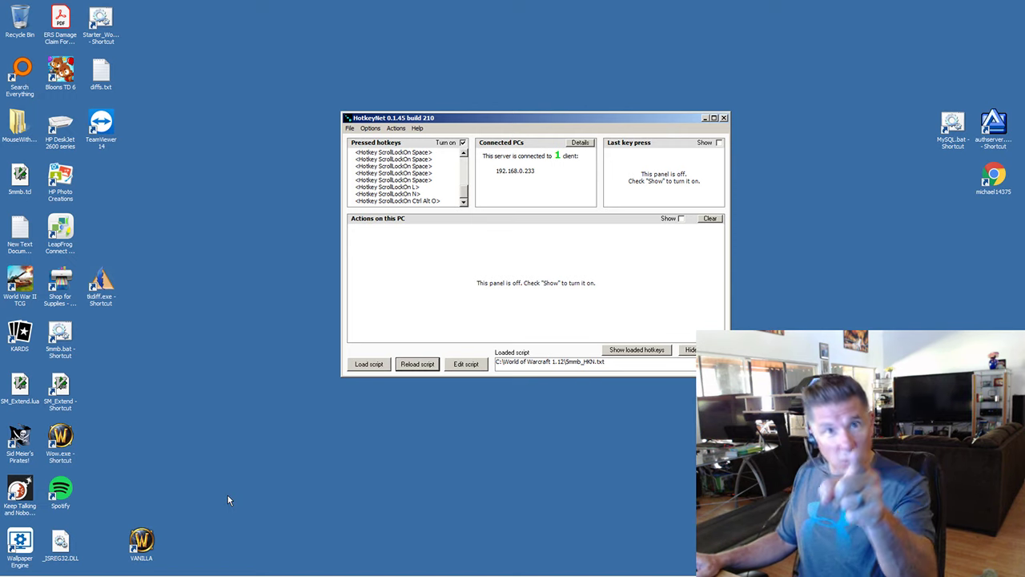
mouse_move(229, 575)
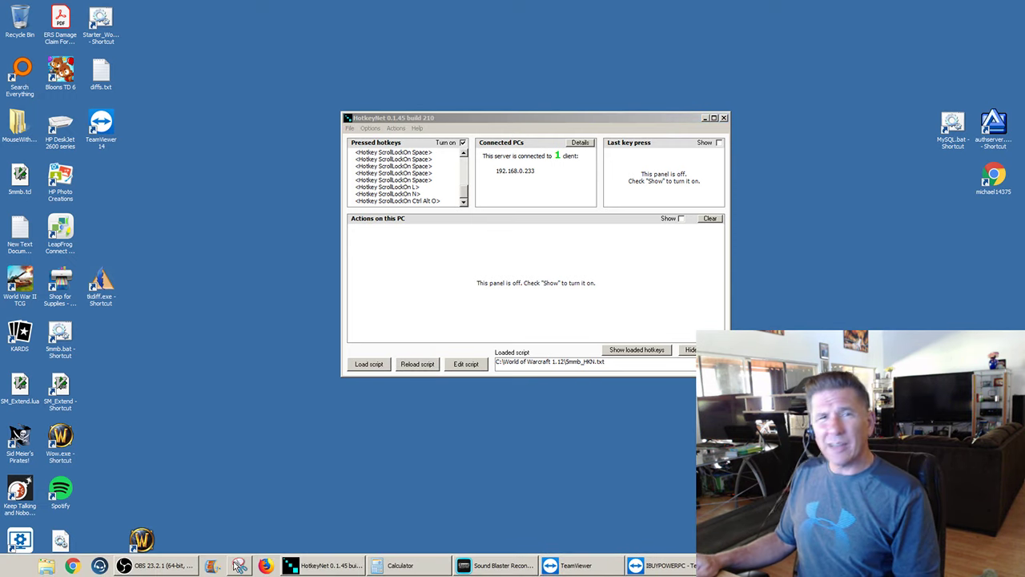
Step: Restore the IBUYPOWERPC TeamViewer session and maximize it to fill the screen
left_click(657, 565)
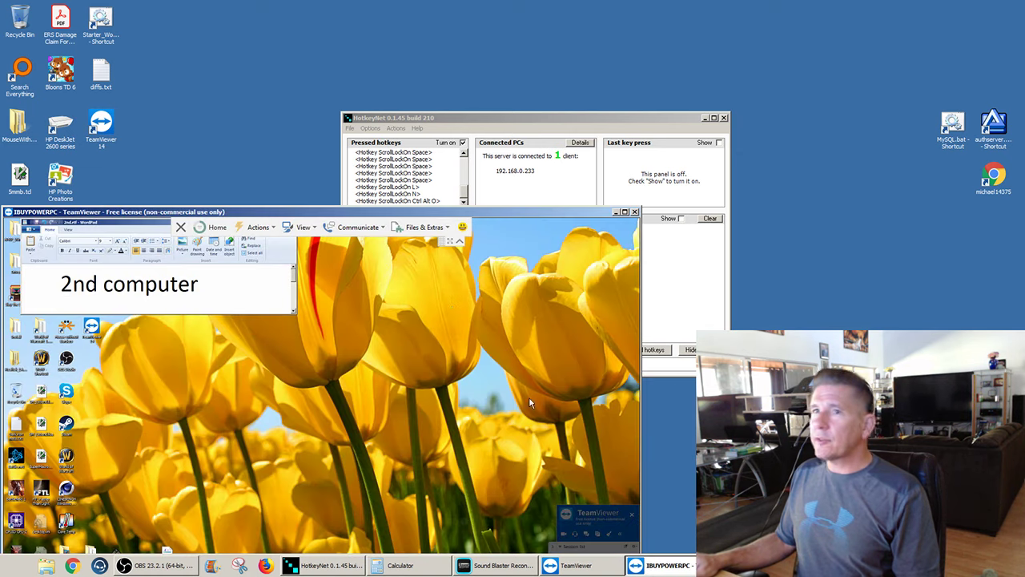
double_click(428, 213)
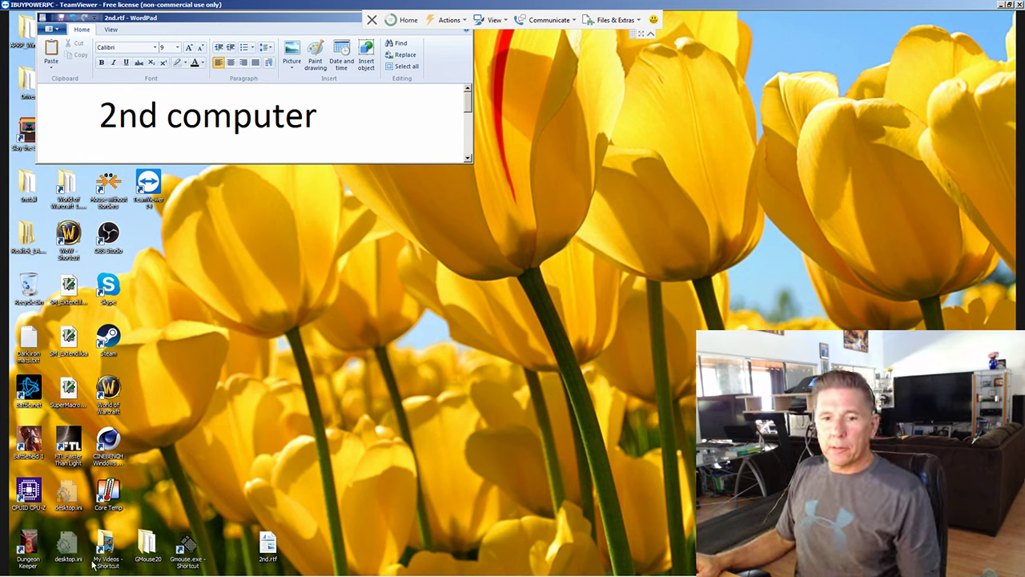
Step: Open Device Manager on the second PC via Computer > Properties
mouse_move(92, 570)
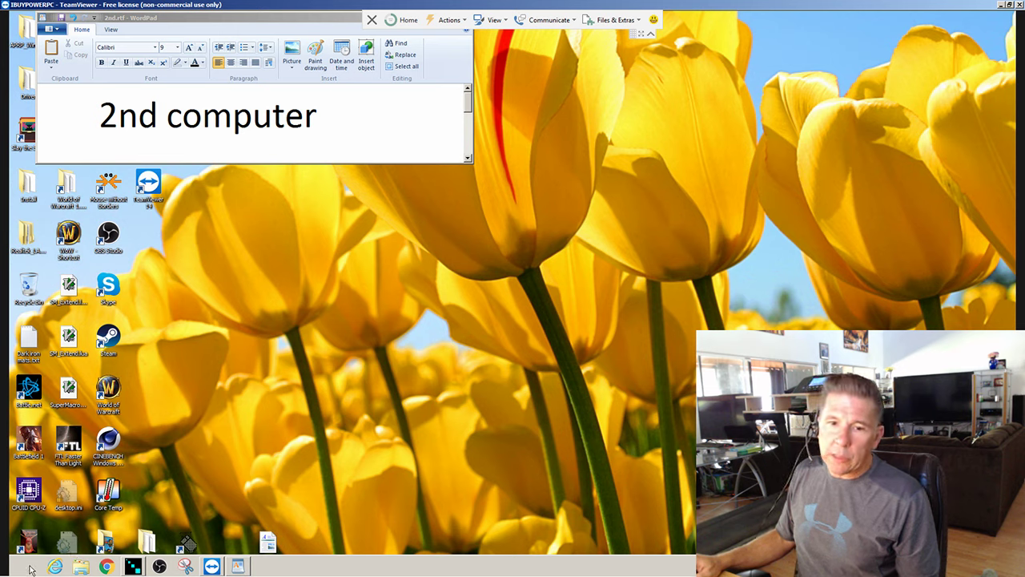
left_click(31, 568)
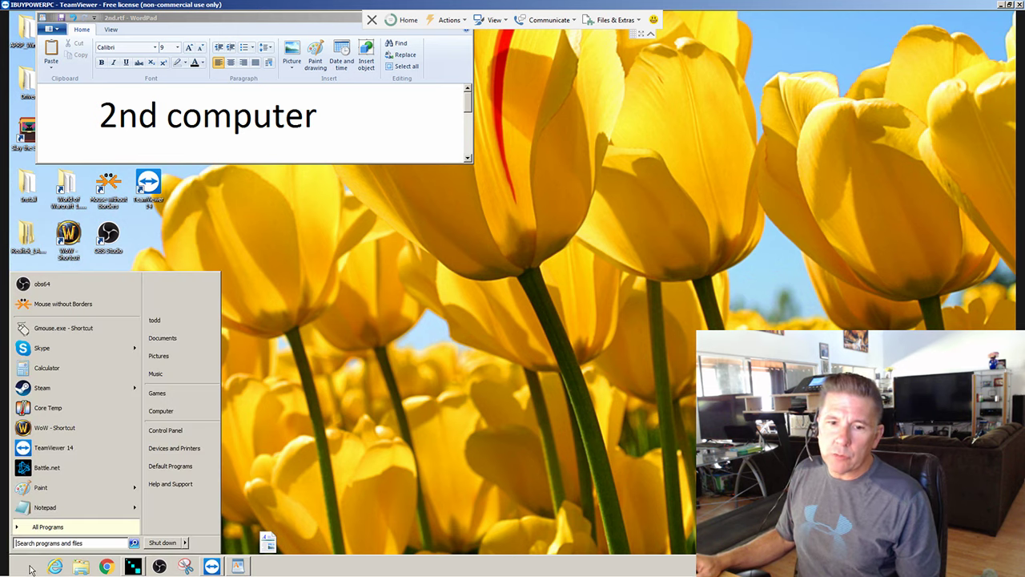
right_click(193, 414)
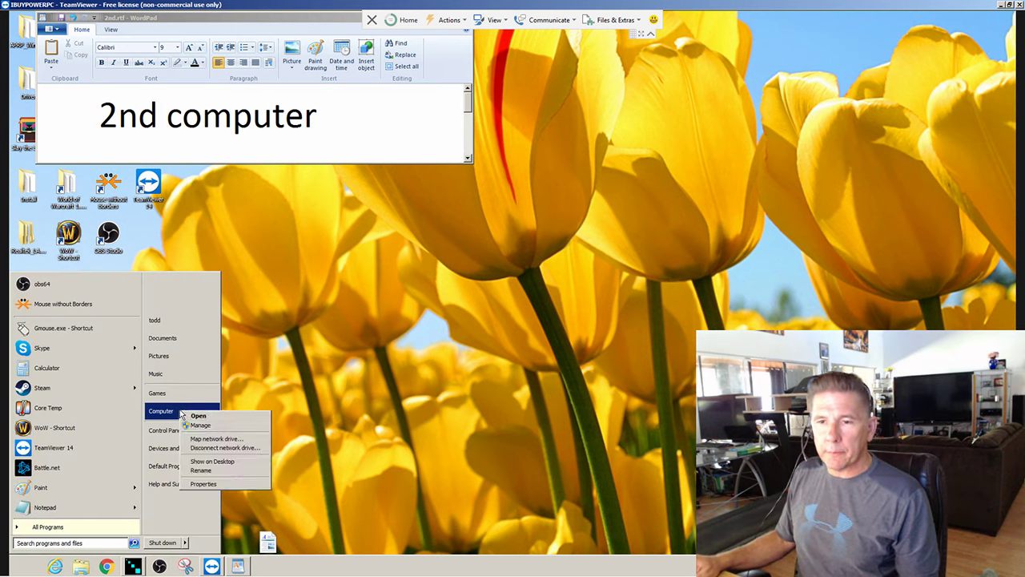
left_click(203, 484)
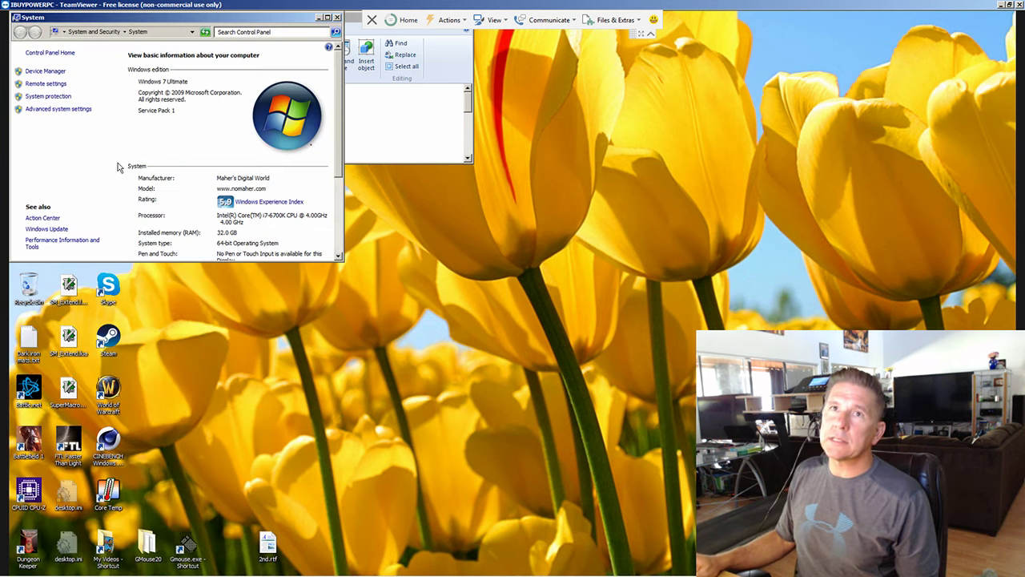
left_click(48, 73)
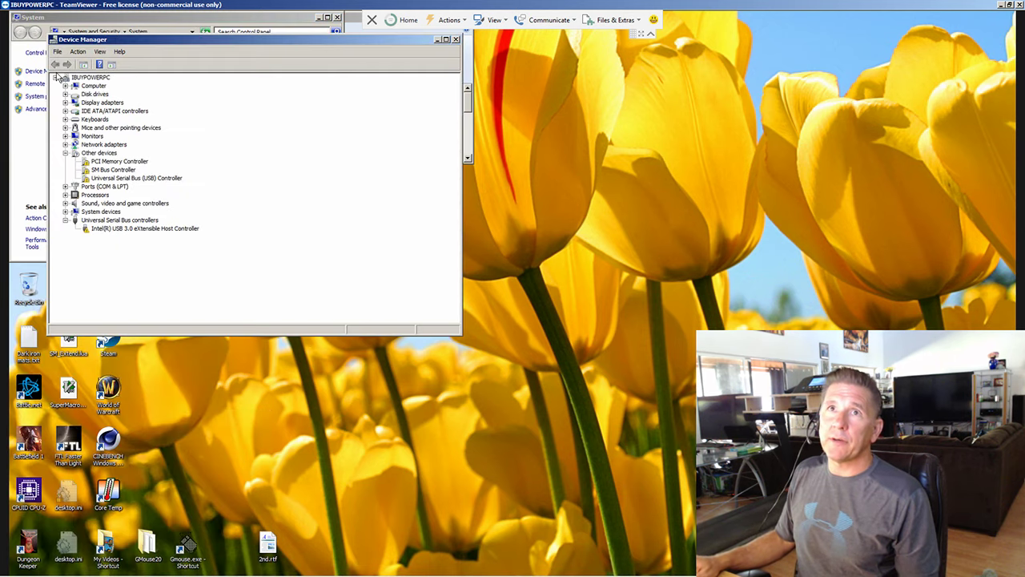
Step: Inspect the Realtek network adapter's properties across its Details, Advanced and Power Management tabs
double_click(113, 146)
double_click(117, 153)
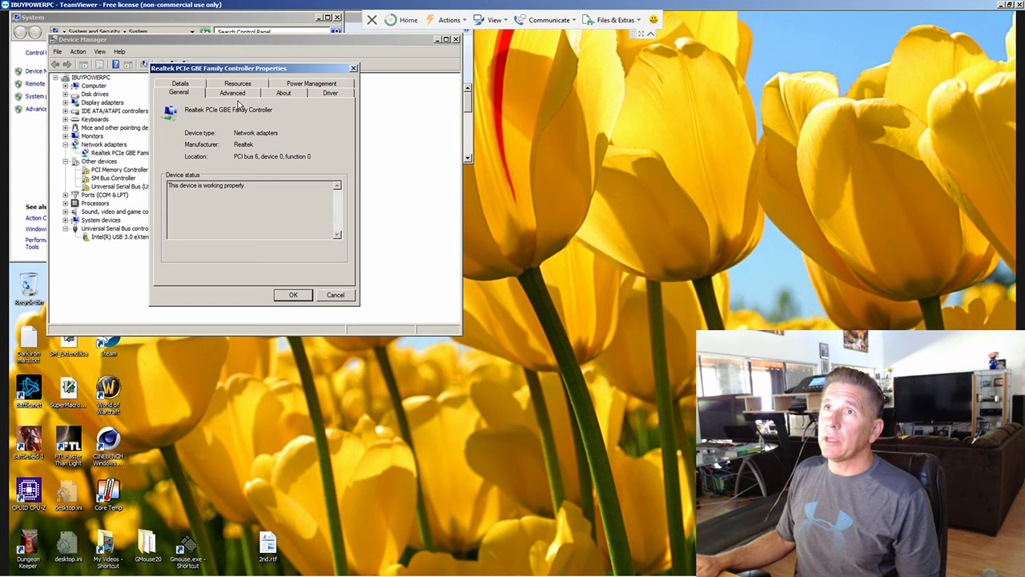
left_click(187, 83)
left_click(232, 86)
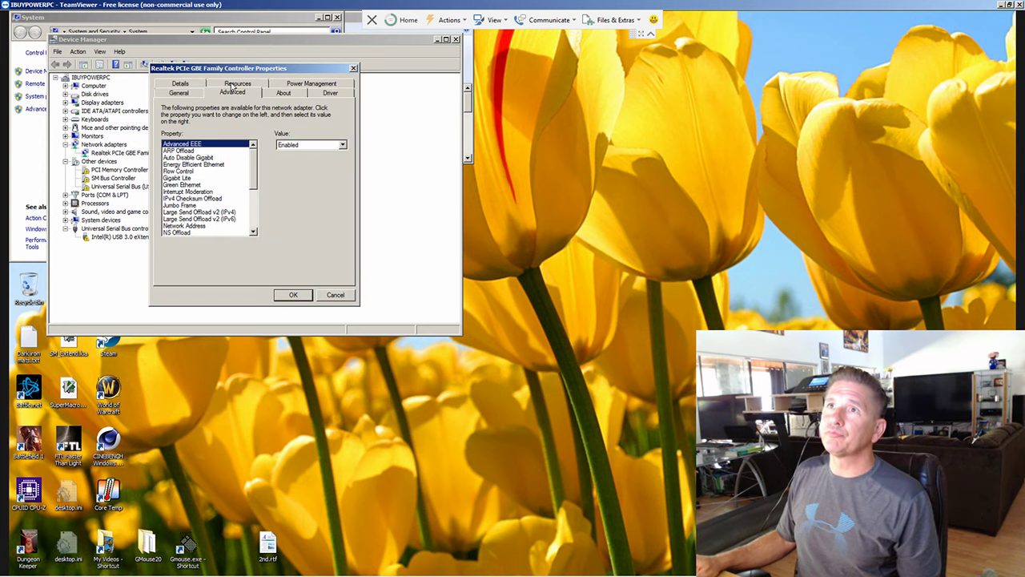
left_click(285, 94)
left_click(322, 84)
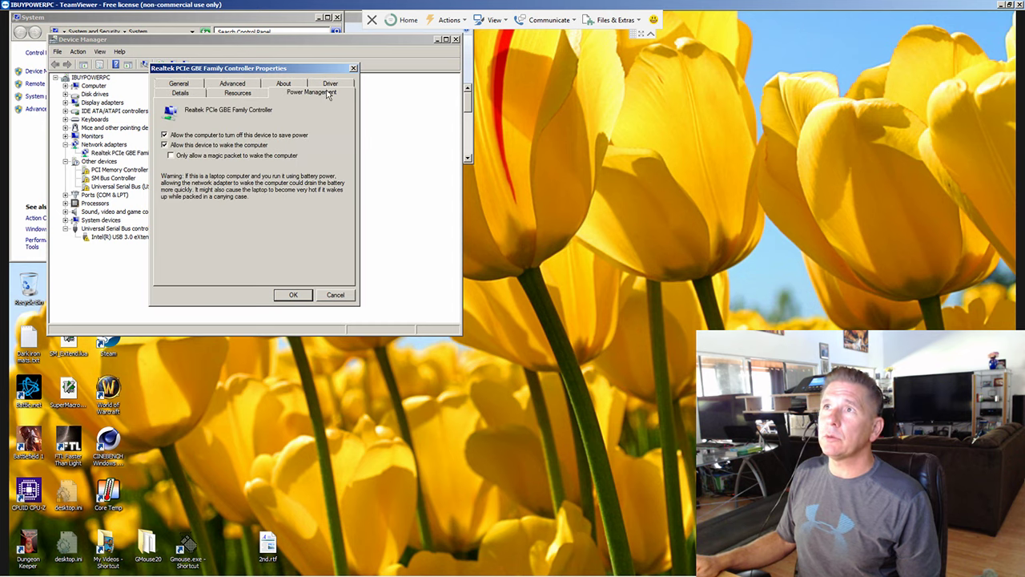
left_click(353, 69)
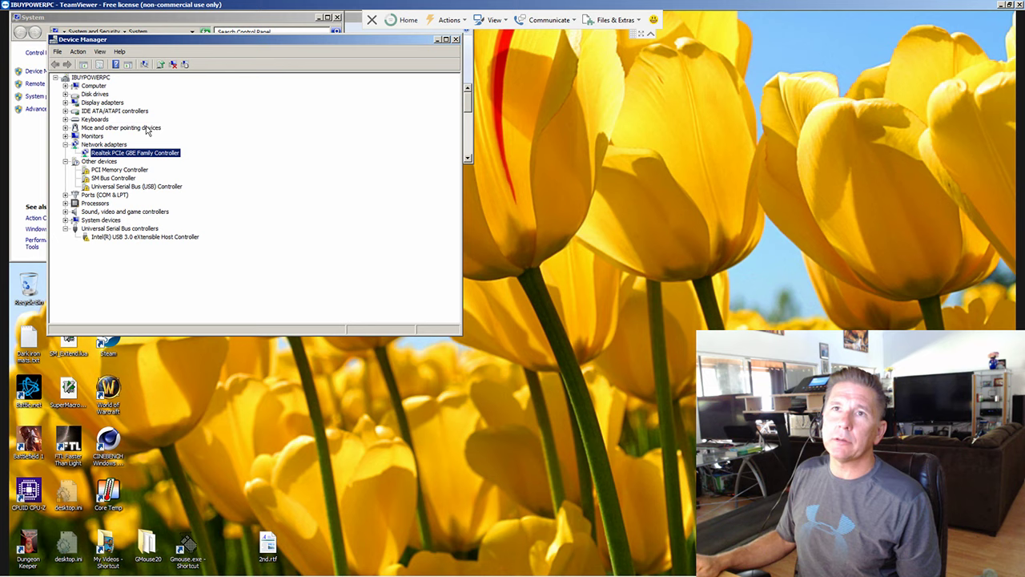
Step: Close Device Manager and review Advanced system settings from the System window
left_click(455, 38)
left_click(69, 179)
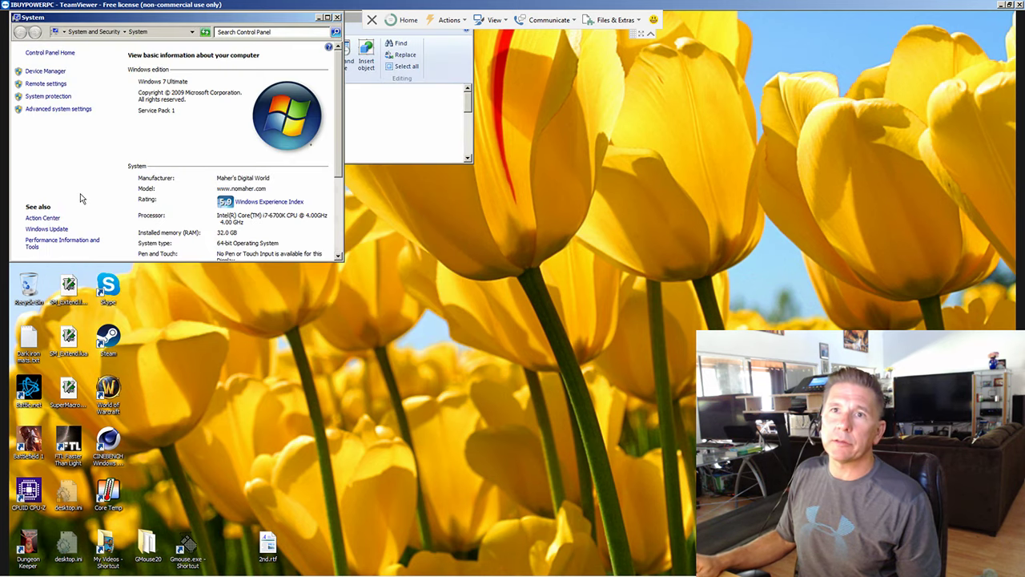
left_click(59, 109)
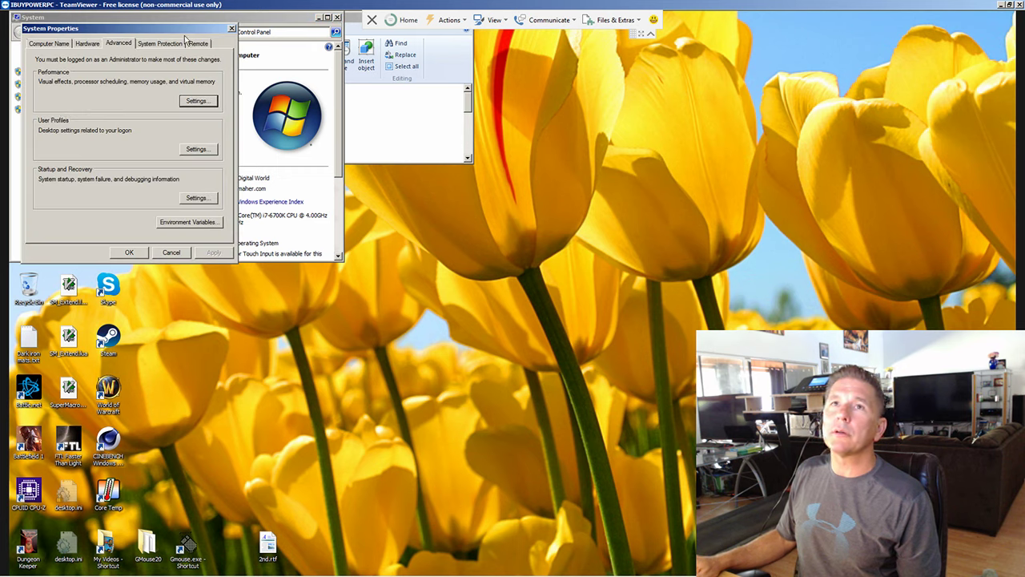
left_click(232, 30)
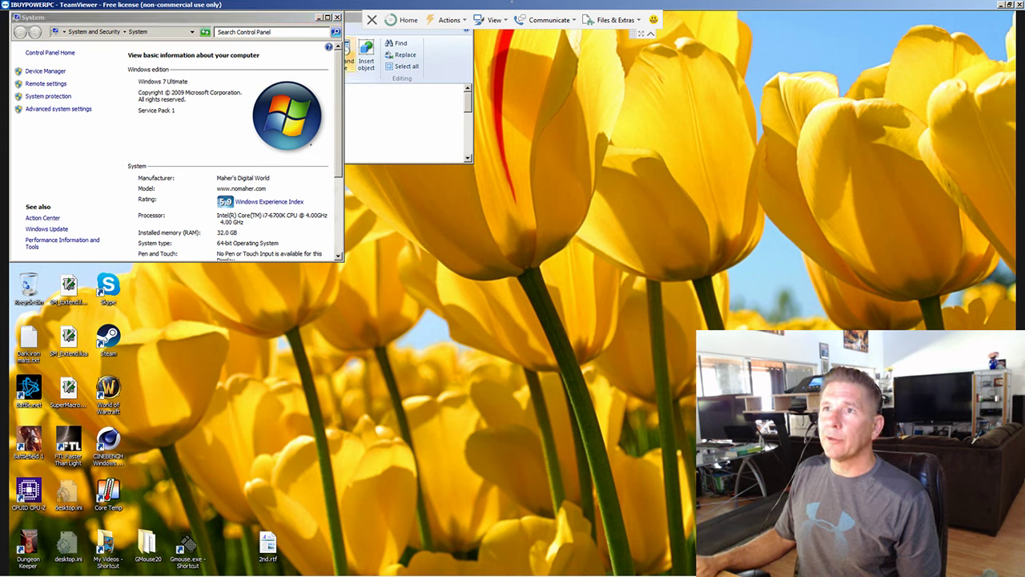
Step: Close the System window and open Control Panel's Network and Internet category
left_click(338, 18)
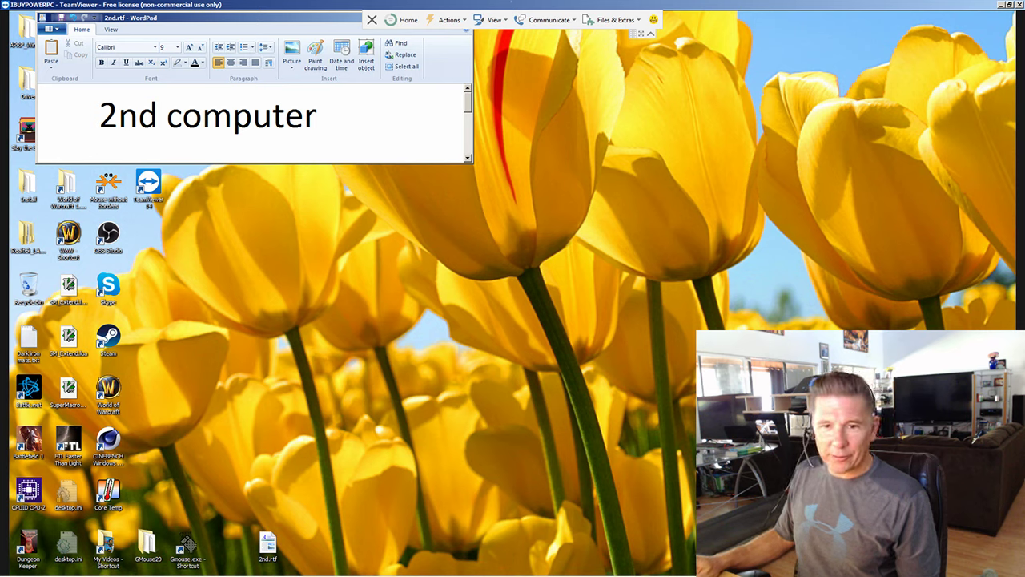
mouse_move(561, 570)
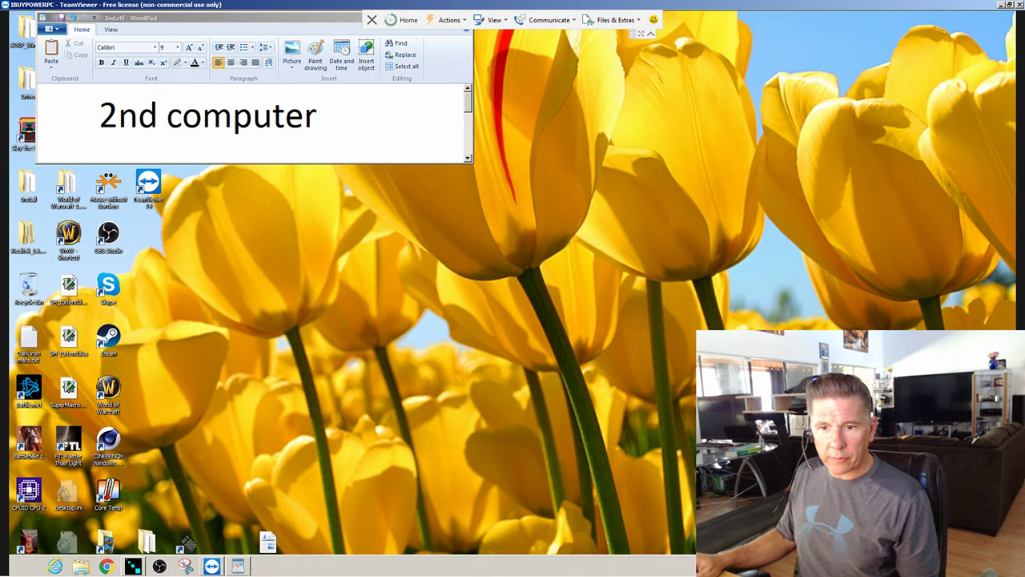
left_click(24, 567)
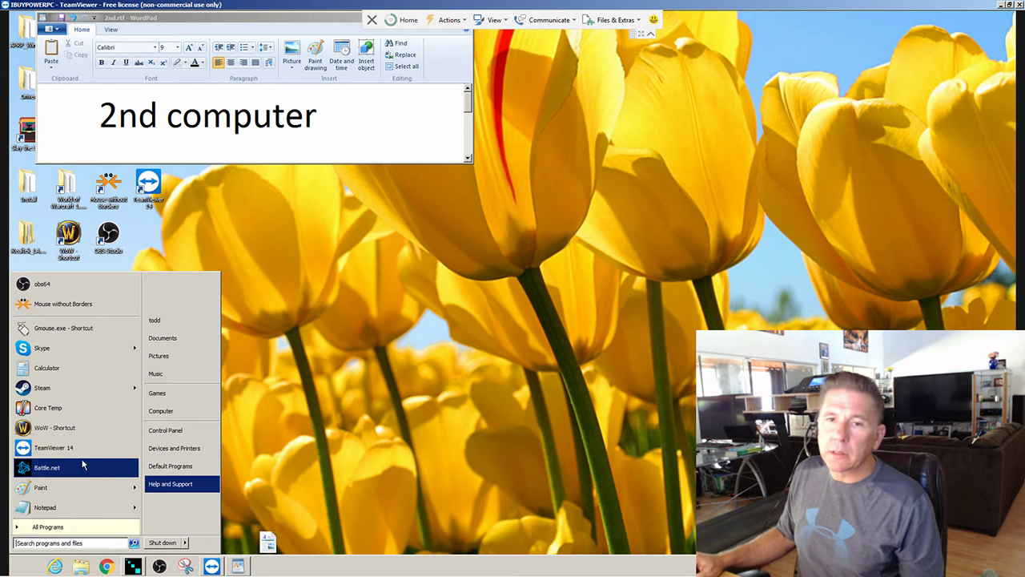
left_click(178, 430)
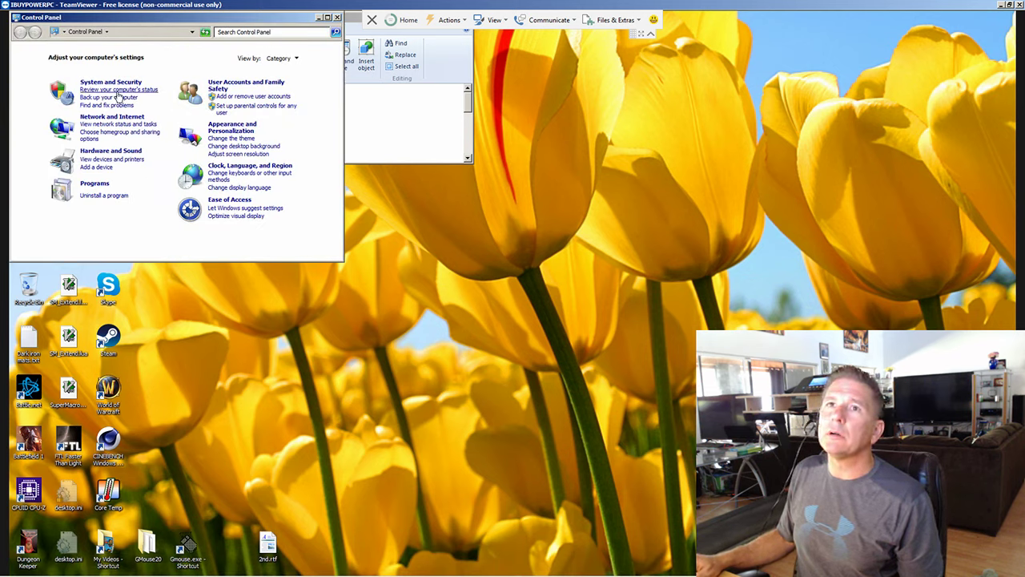
left_click(112, 116)
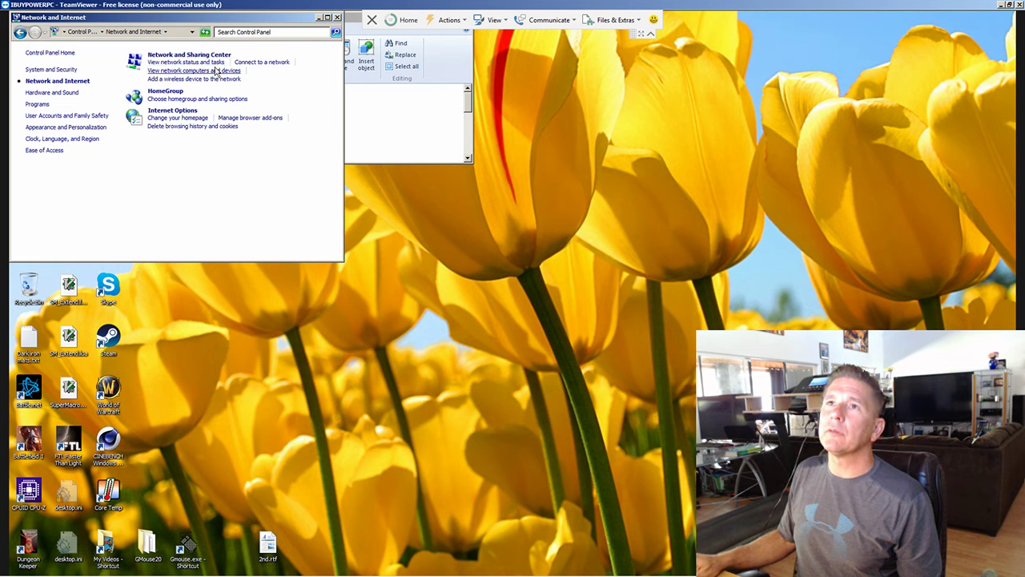
Step: View the network computers, then go back and open Network and Sharing Center
left_click(211, 72)
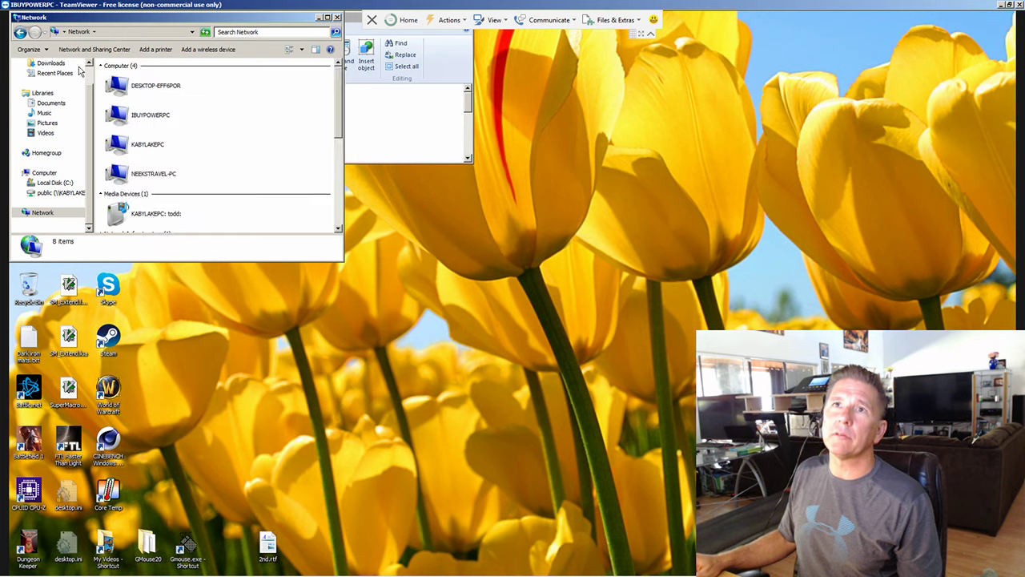
key("alt+Left")
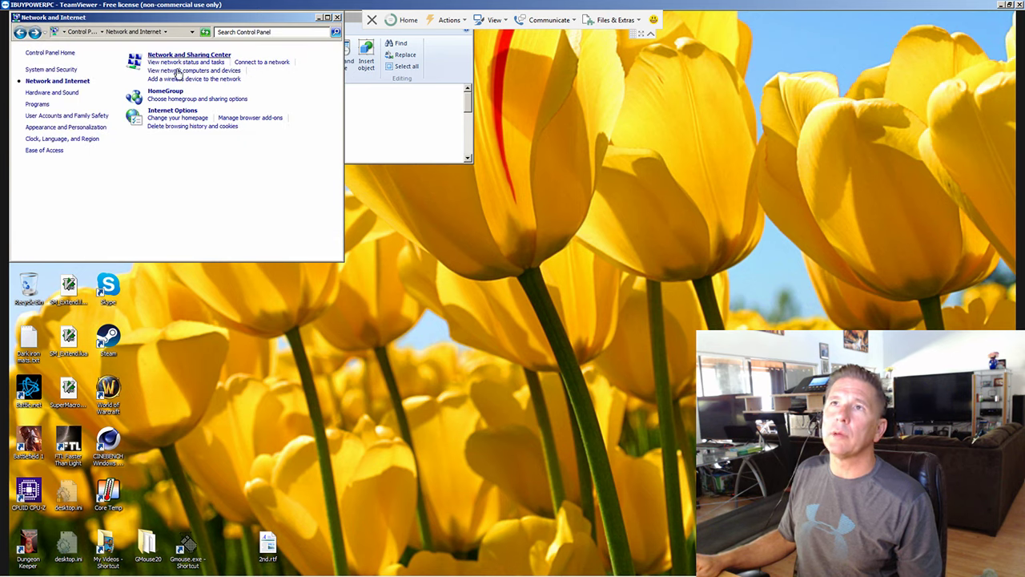
left_click(189, 55)
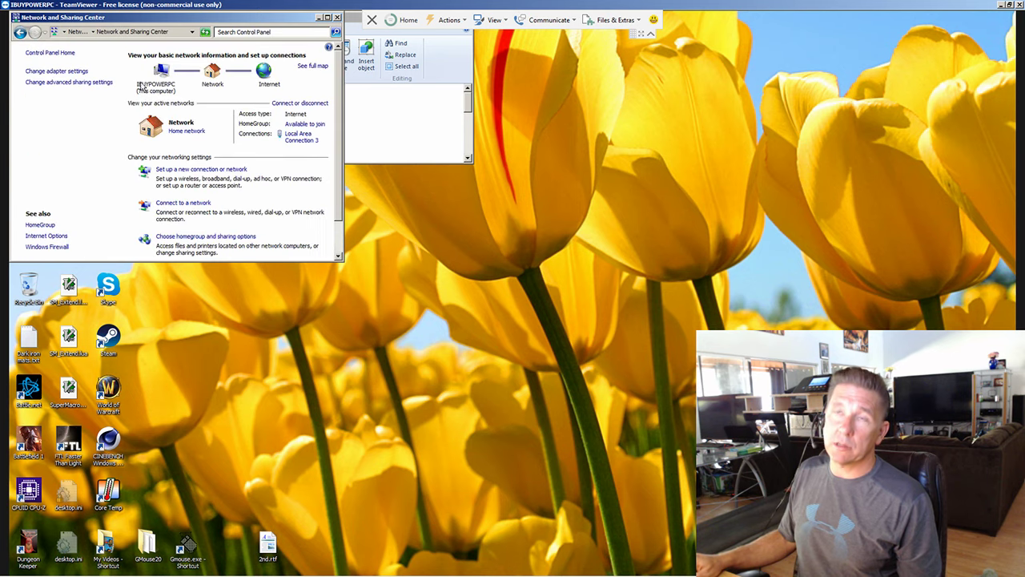
Step: Open the IPv4 properties of Local Area Connection 3, showing static address 192.168.0.233
left_click(65, 72)
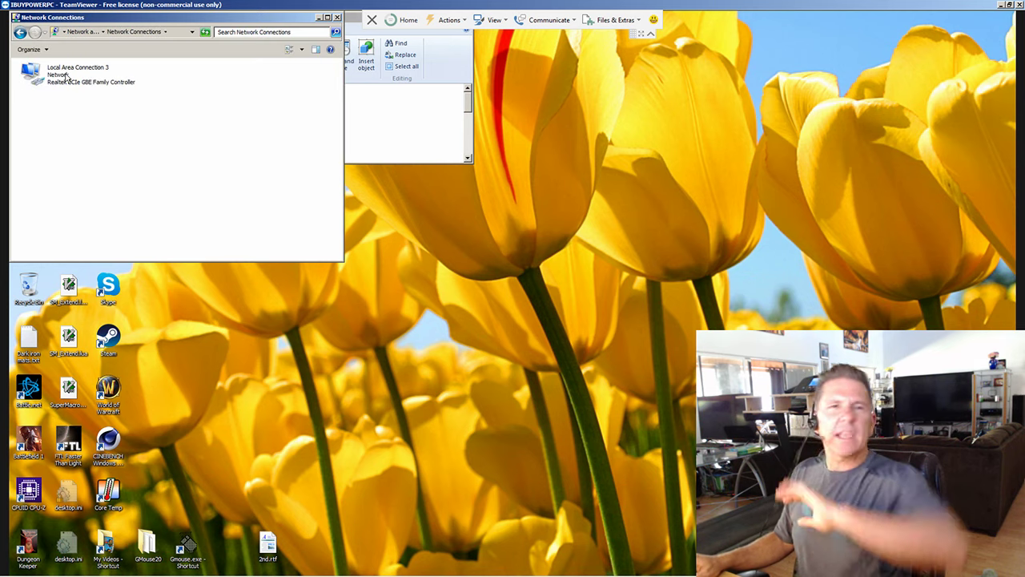
right_click(67, 75)
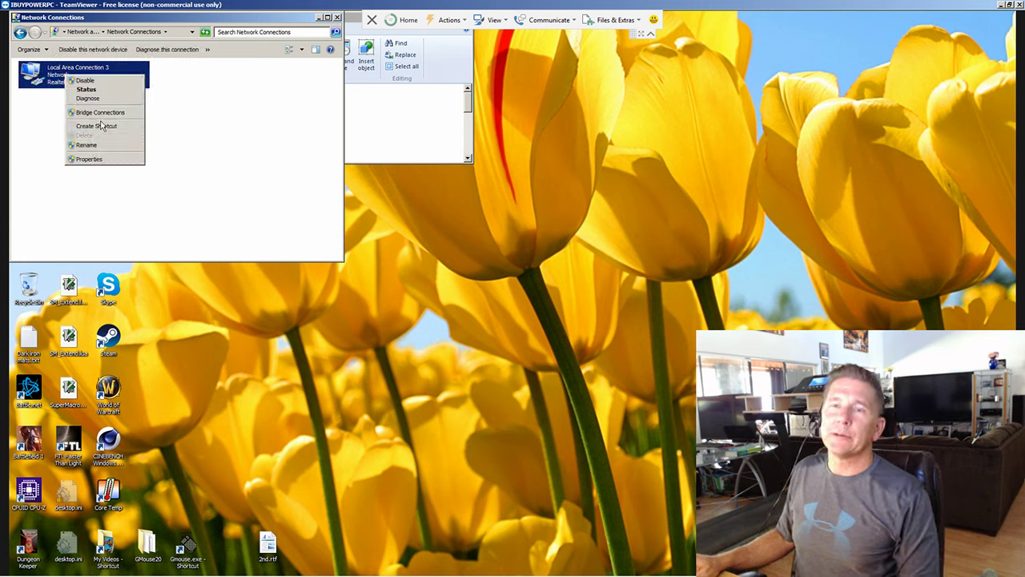
left_click(104, 159)
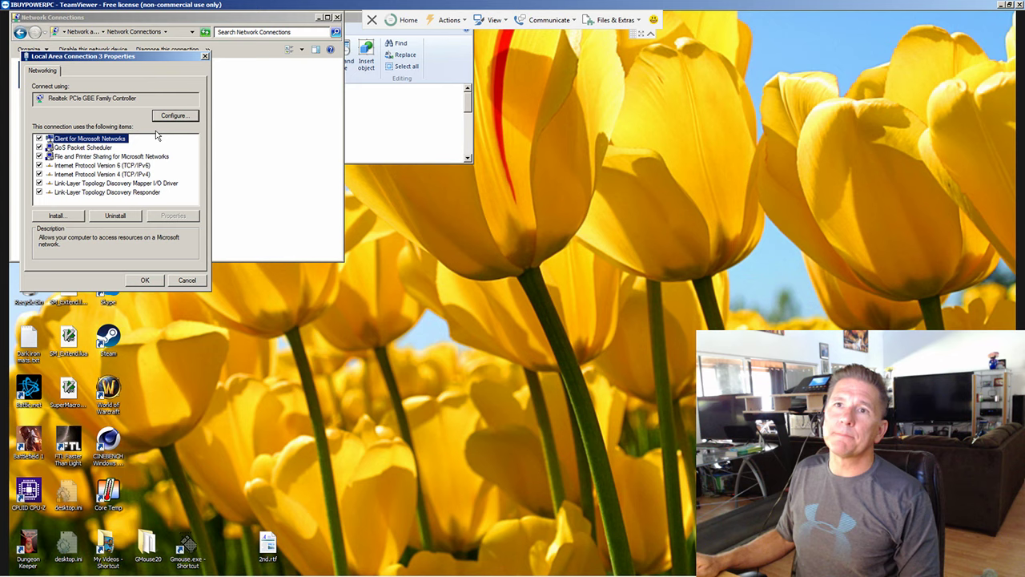
left_click(109, 175)
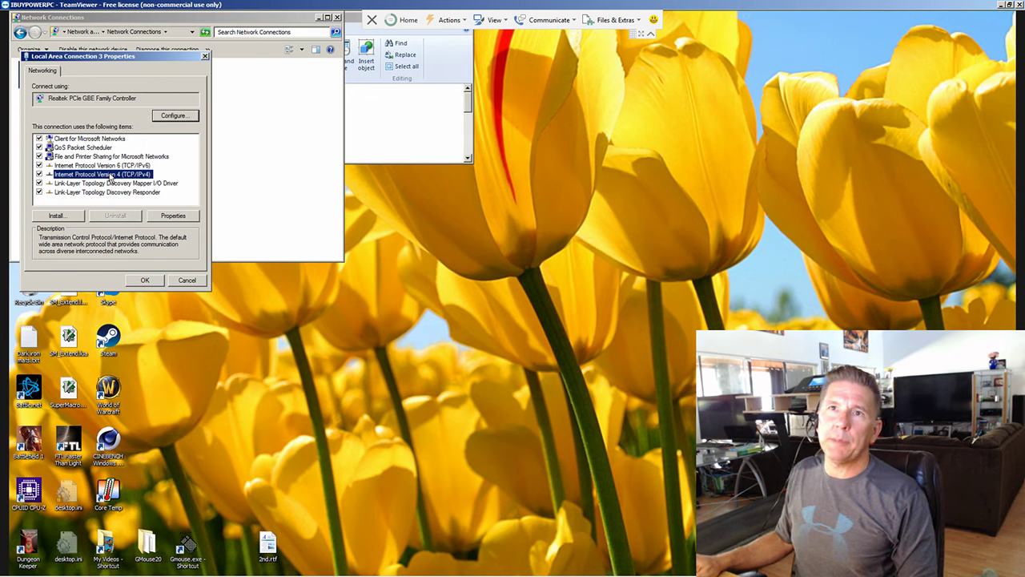
double_click(110, 174)
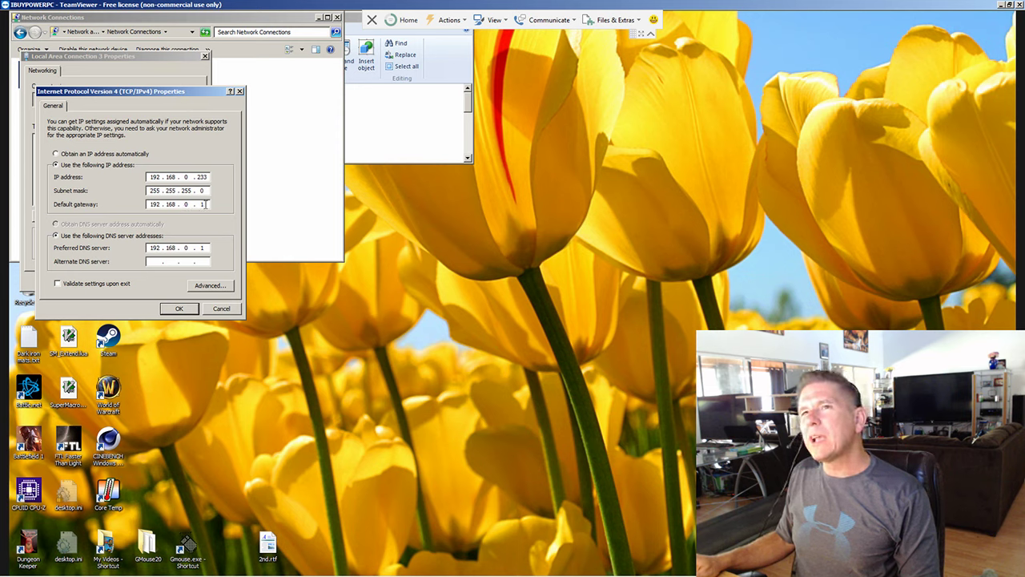
Step: Select the default gateway's last number, then bring up the remote computer's program list
double_click(202, 205)
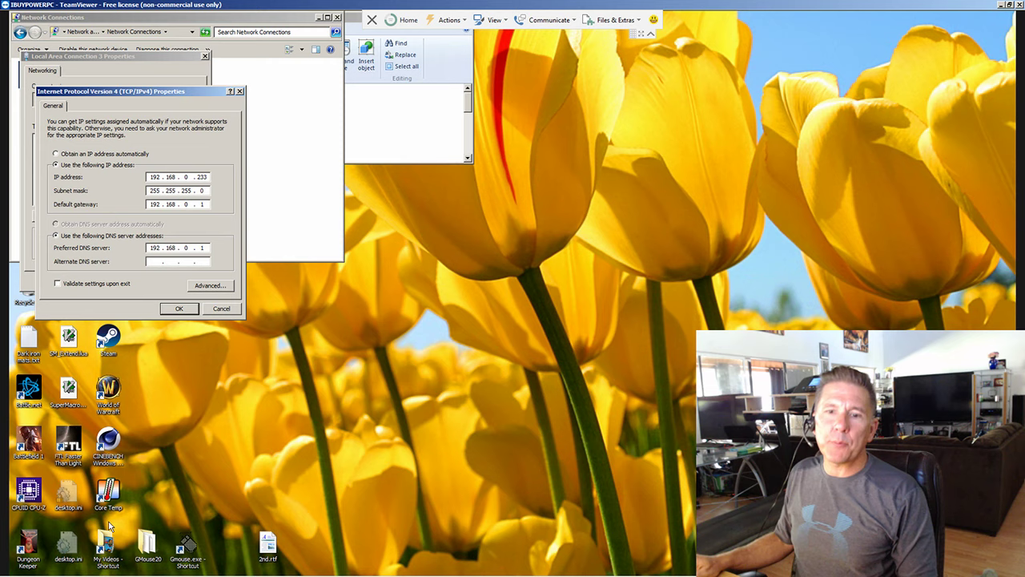
left_click(54, 569)
left_click(23, 568)
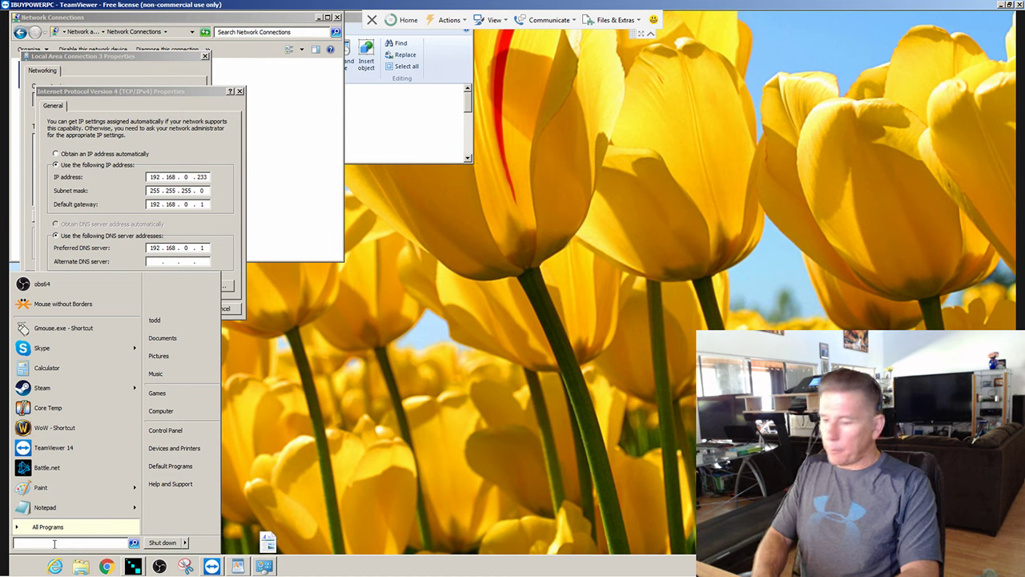
key("super")
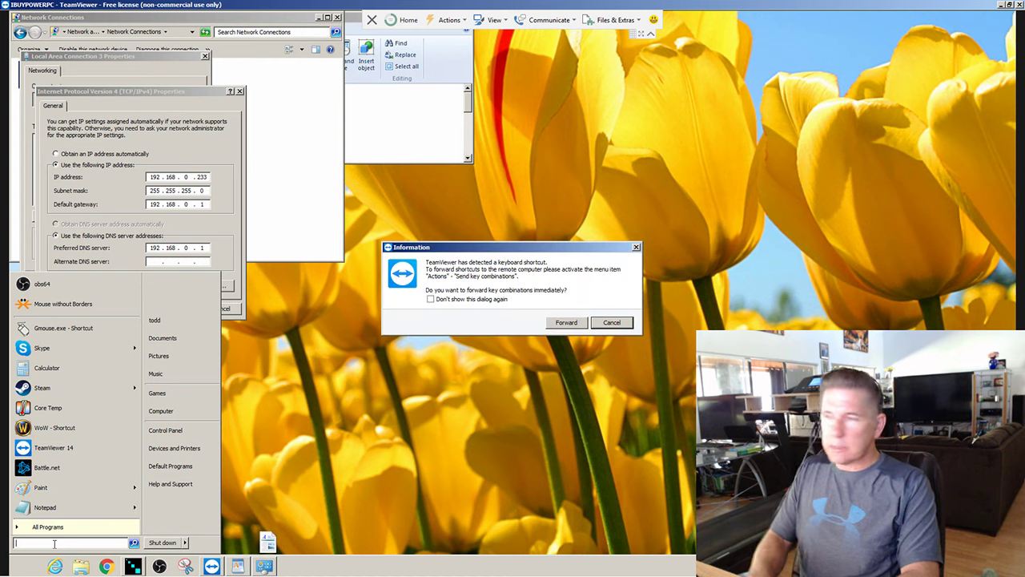
left_click(627, 327)
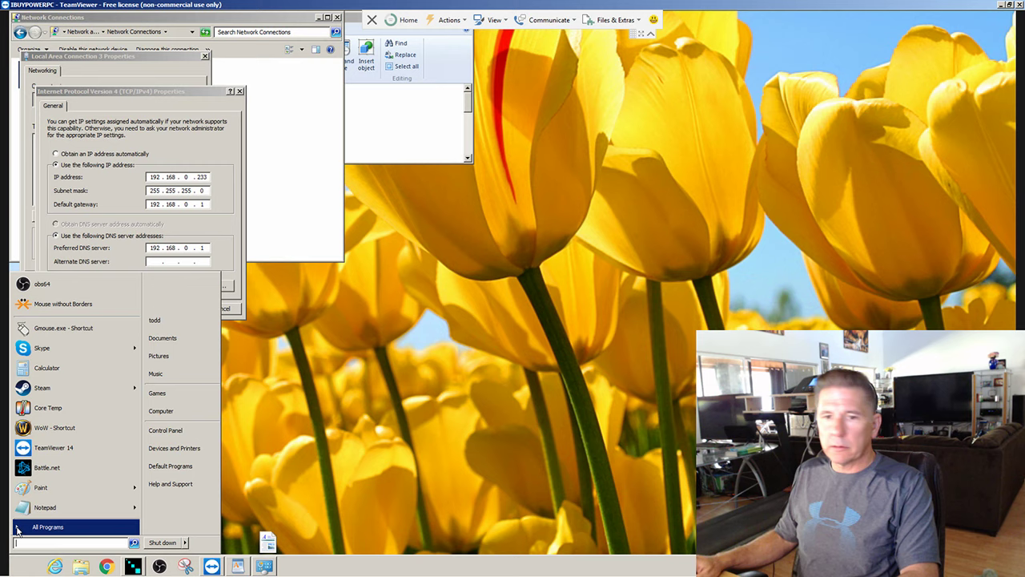
key("super")
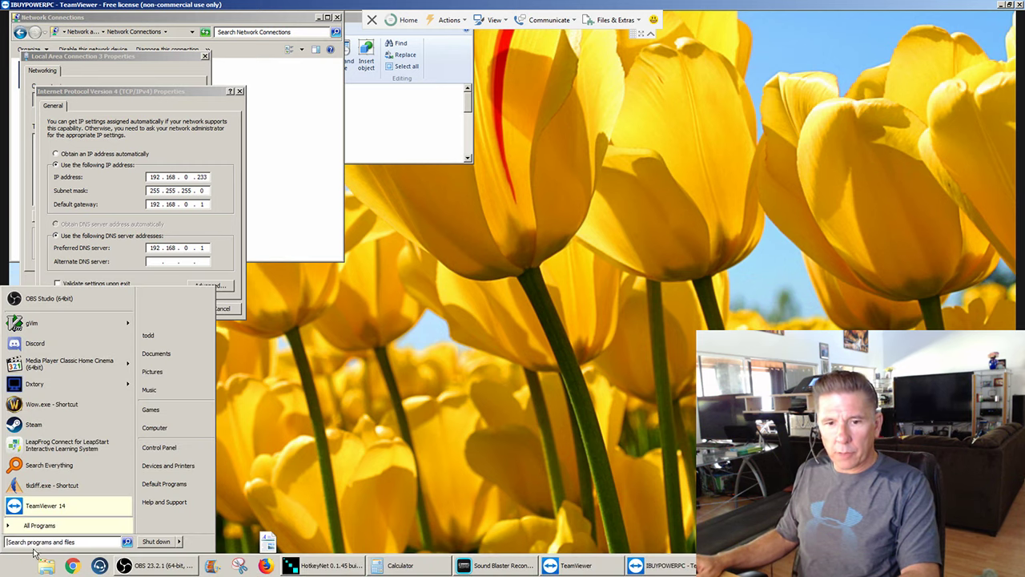
type("cmd")
key("Return")
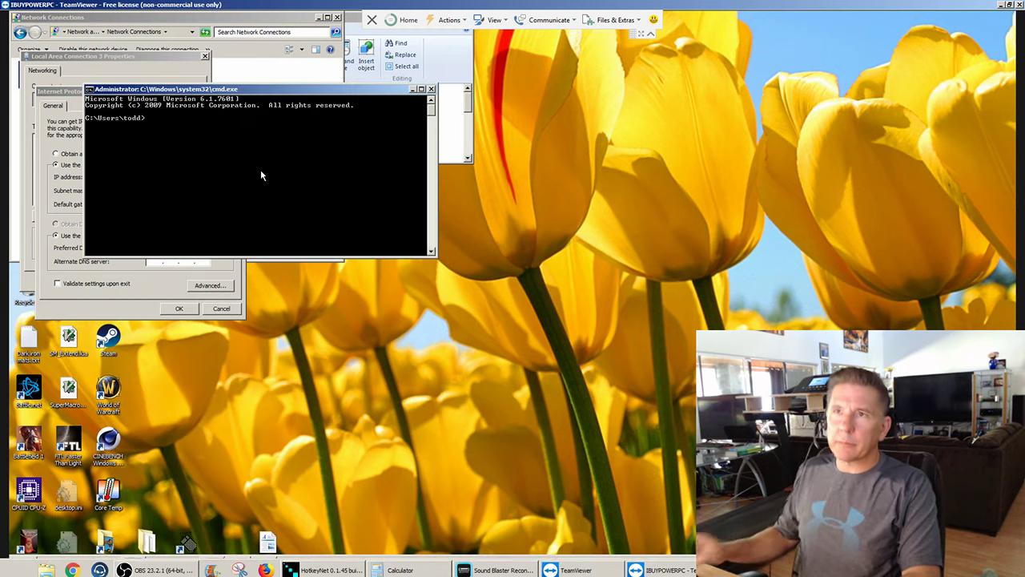
left_click_drag(356, 93, 641, 203)
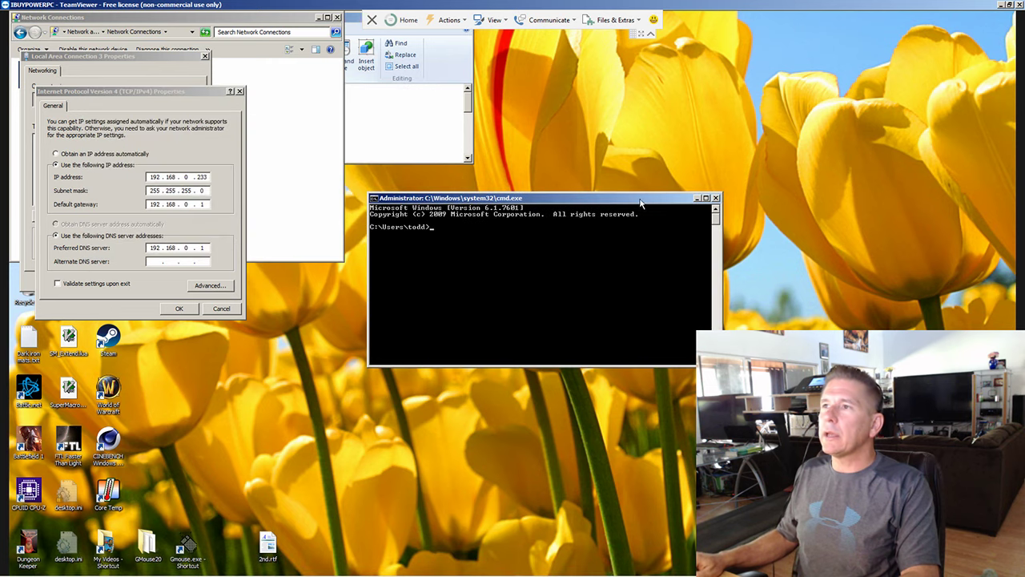
type("ip")
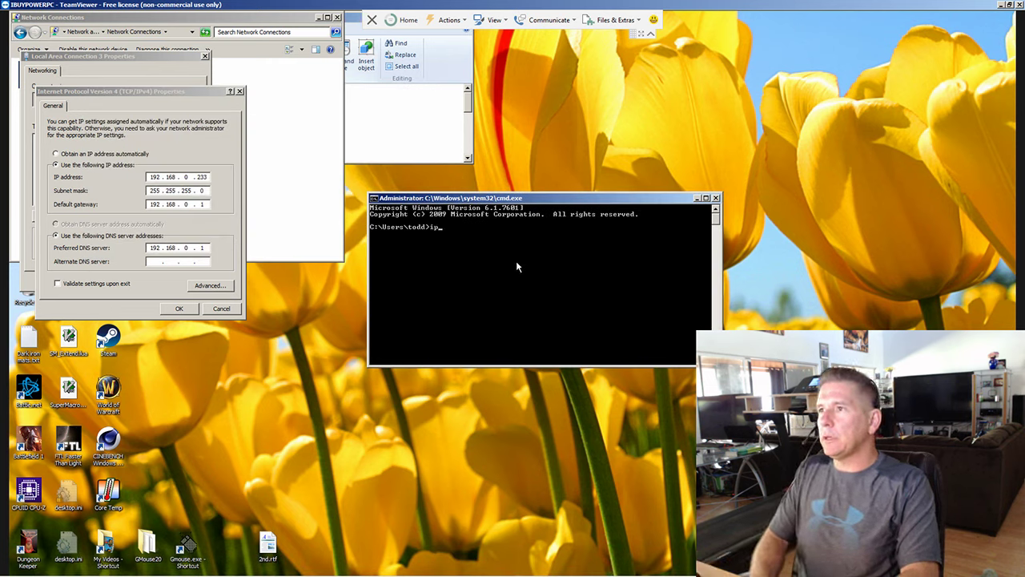
type("confi")
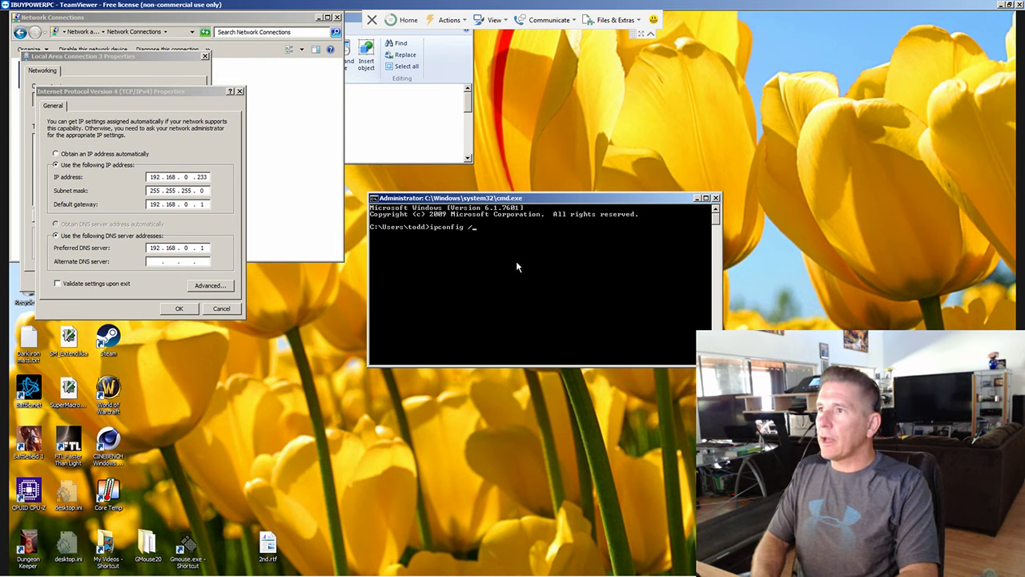
type("g /")
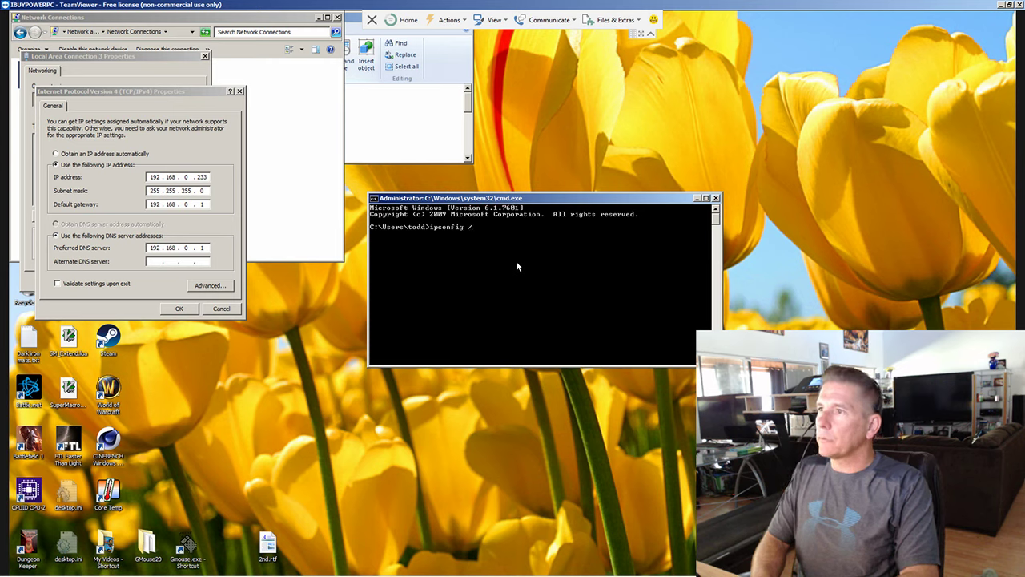
type("show")
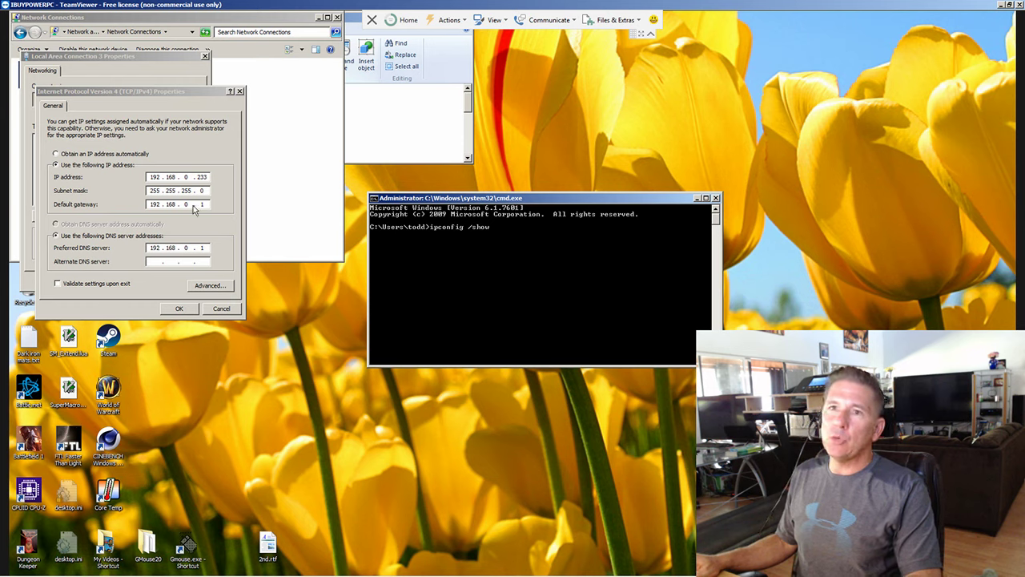
left_click(209, 245)
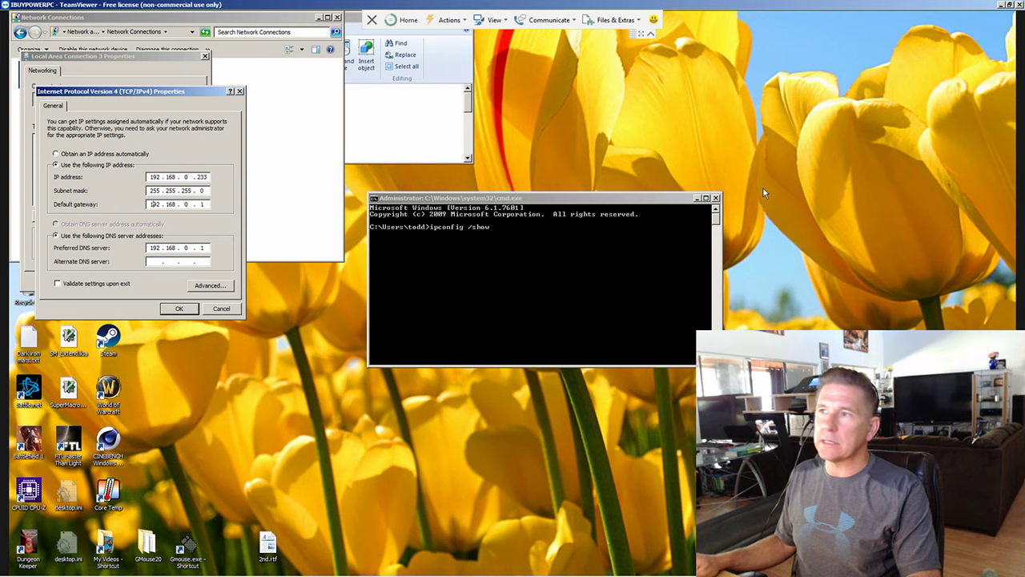
left_click(716, 200)
left_click(716, 198)
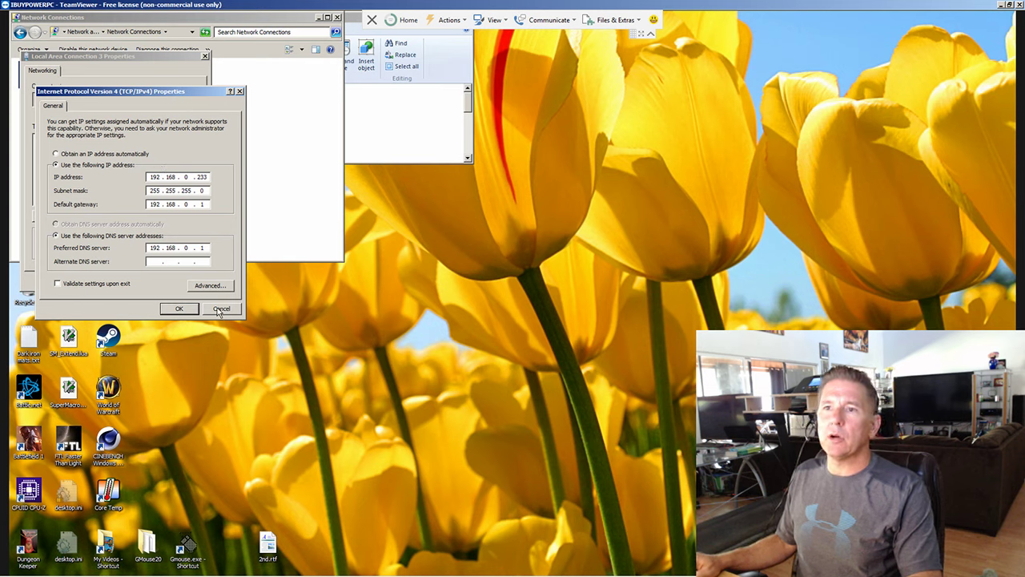
Step: Accept the IPv4 settings and close the connection properties and Network Connections windows
left_click(179, 309)
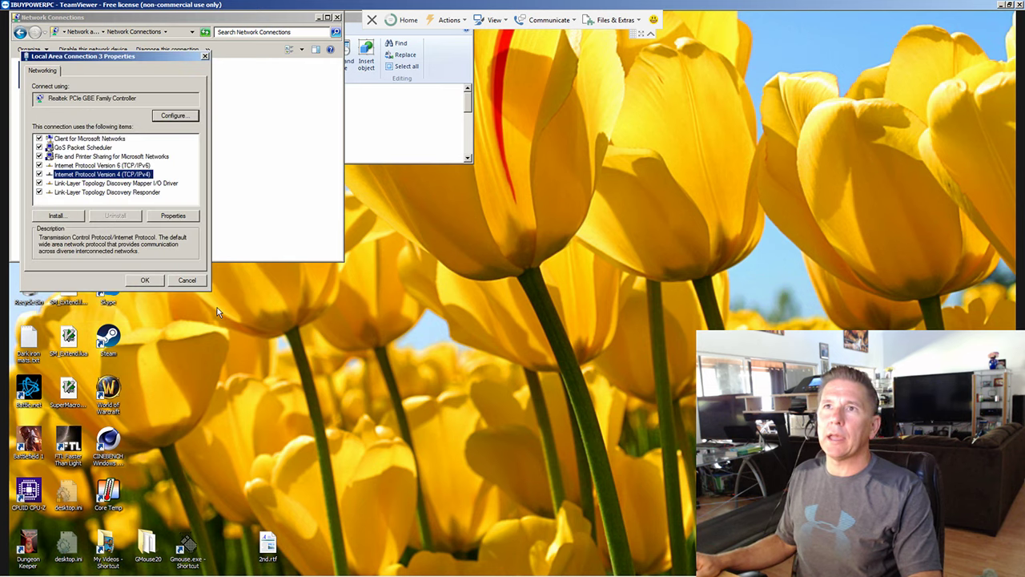
left_click(205, 56)
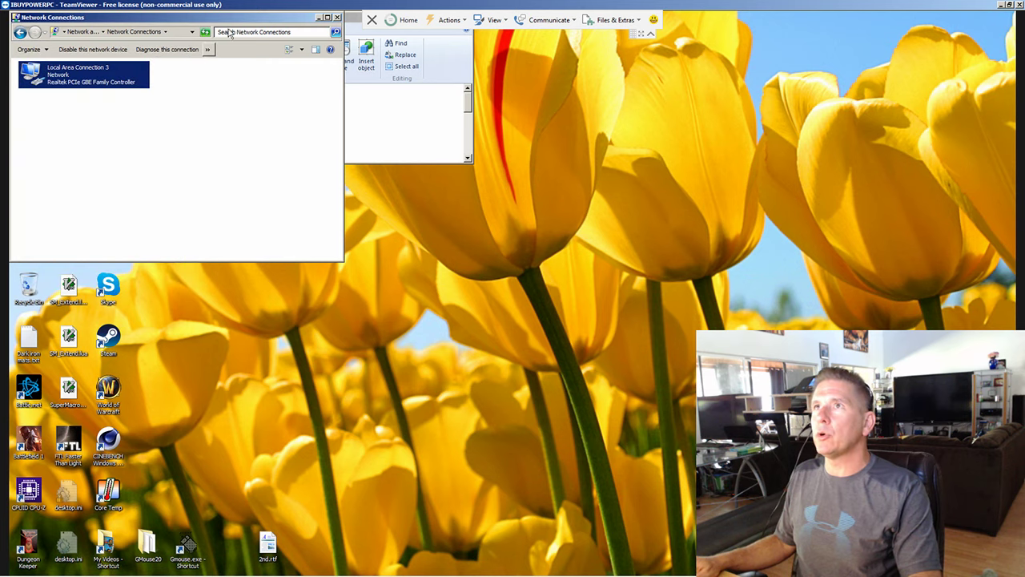
left_click(337, 18)
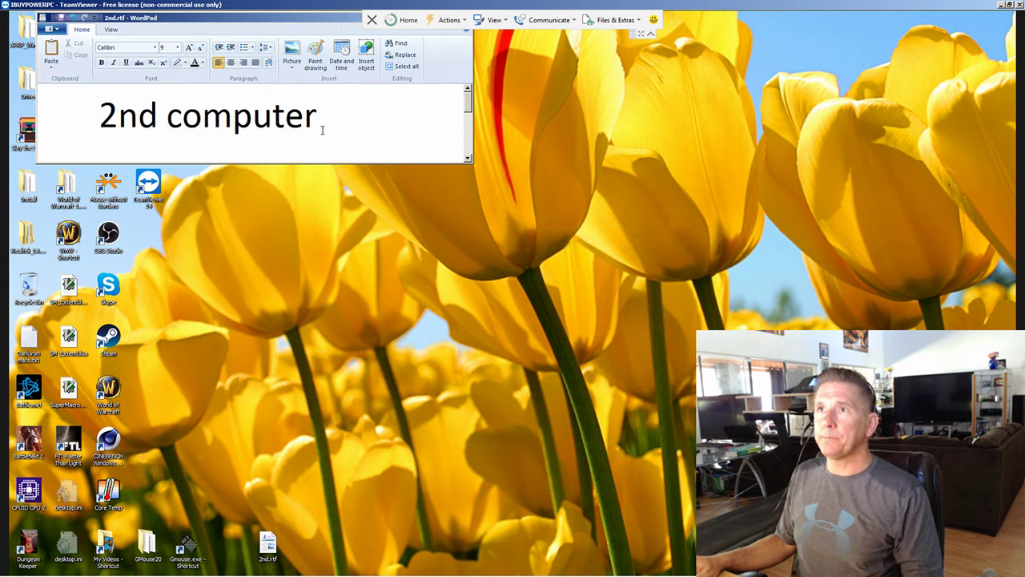
Step: Undo an accidental edit to 2nd.rtf and enlarge WordPad to show all links
scroll(320, 128, "down", 3)
scroll(322, 130, "up", 3)
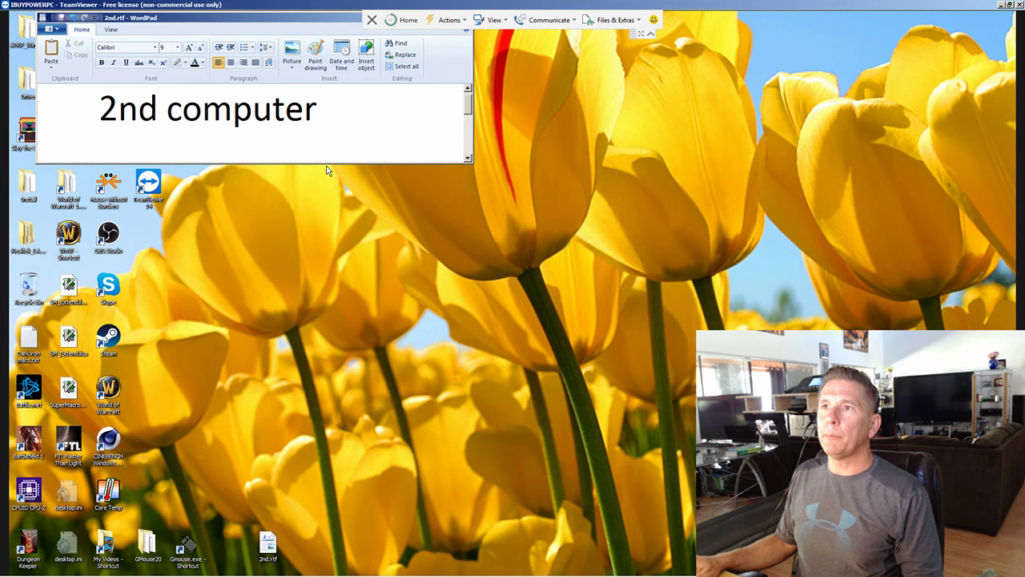
key("ctrl+z")
key("ctrl+z")
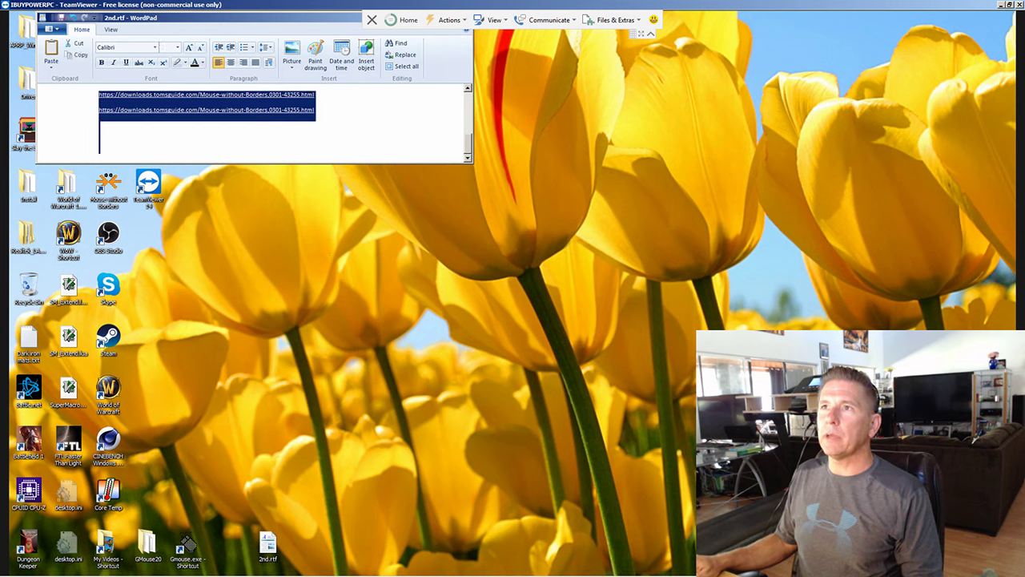
key("ctrl+y")
key("ctrl+z")
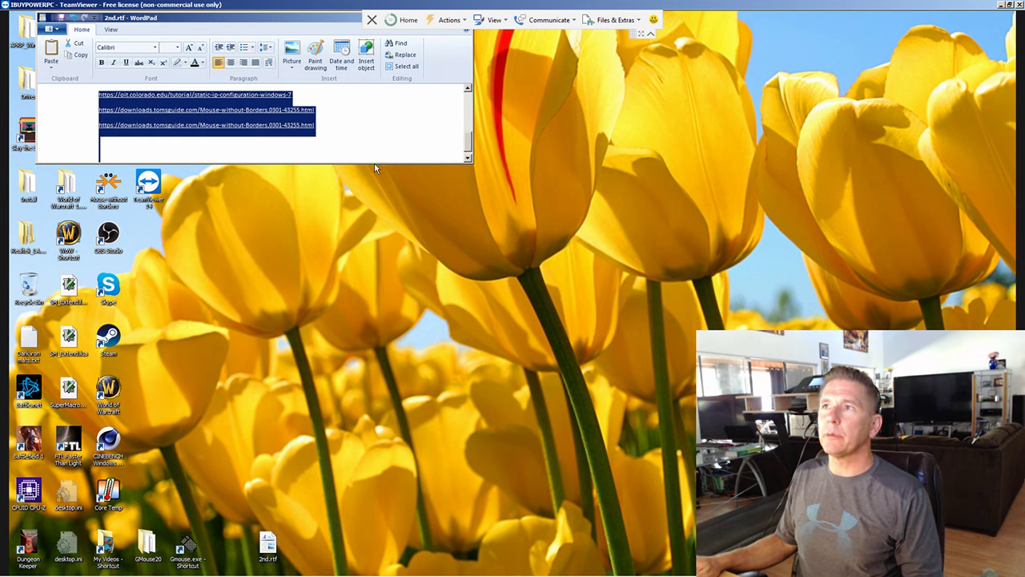
left_click_drag(376, 163, 377, 275)
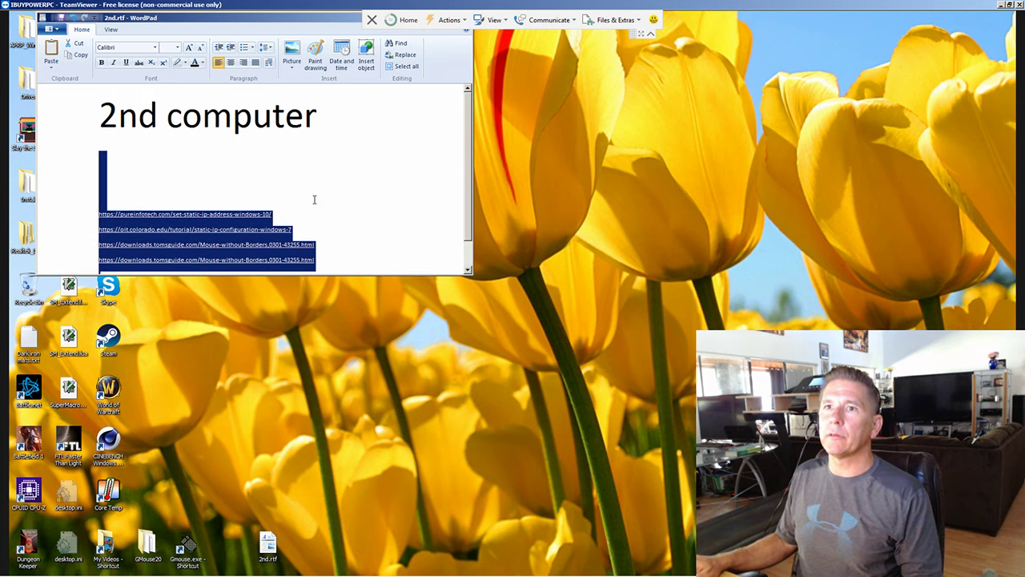
scroll(313, 199, "down", 1)
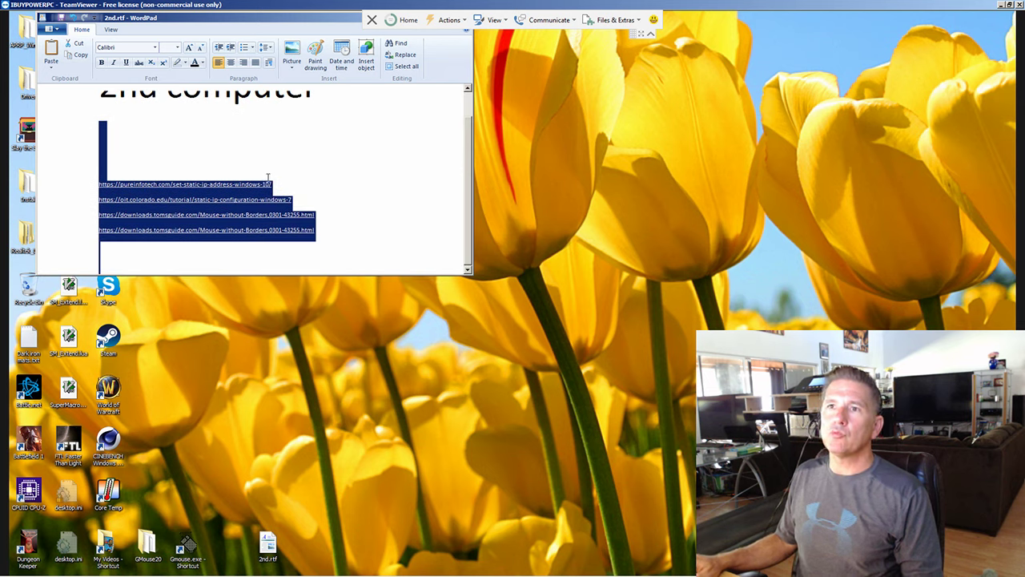